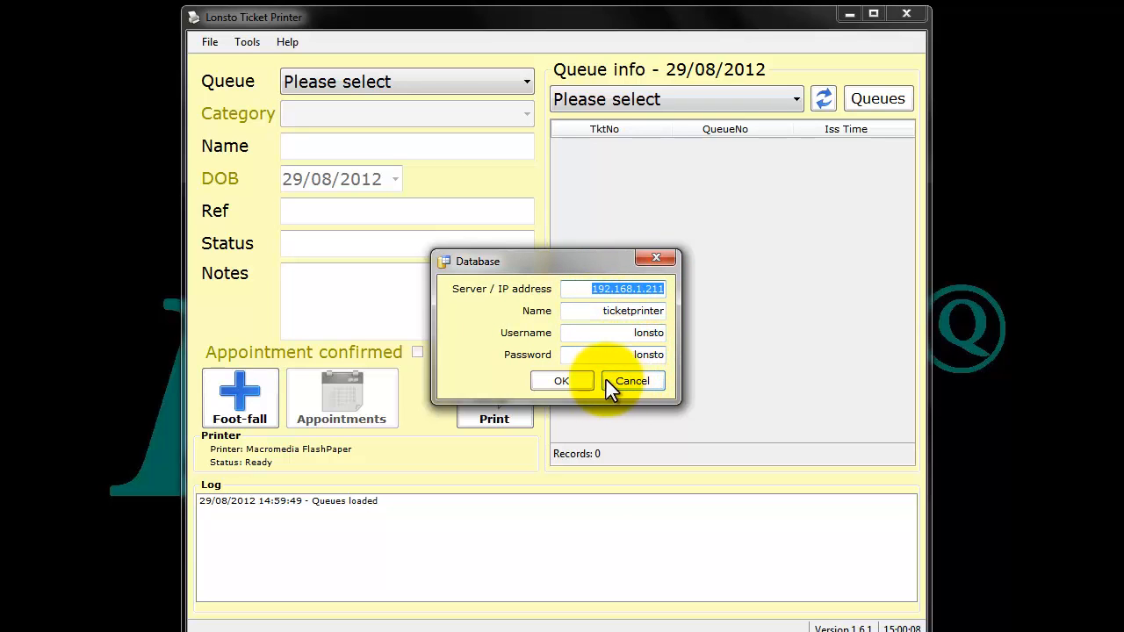
Accept the existing database connection settings and set the ticket printer to Macromedia FlashPaper.
{"action": "left_click", "coordinate": [577, 380]}
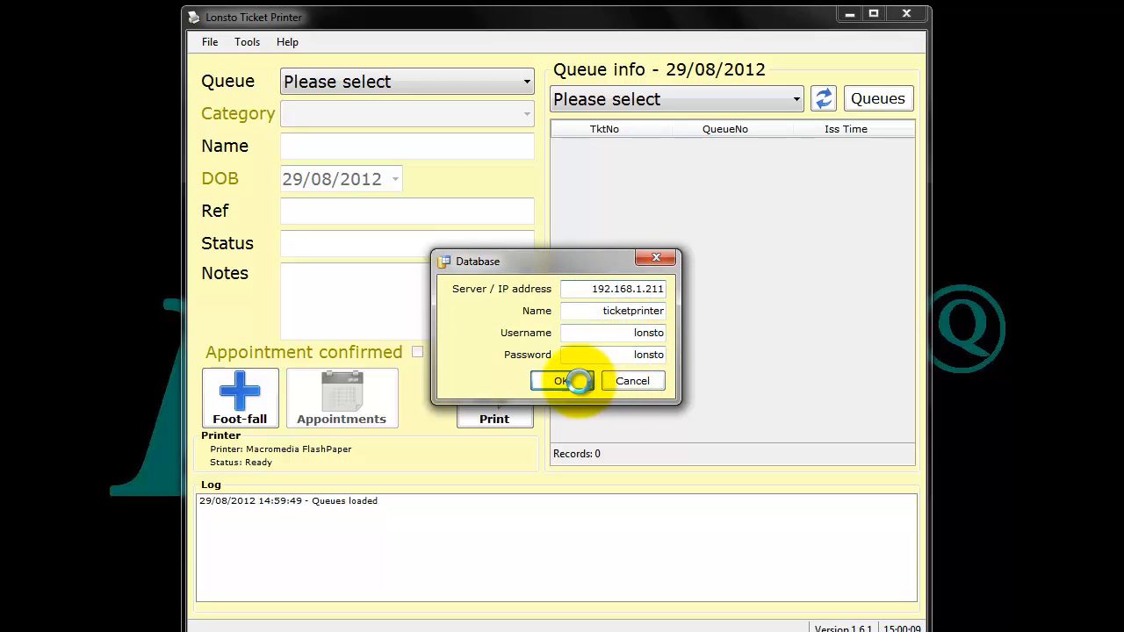
{"action": "left_click", "coordinate": [253, 42]}
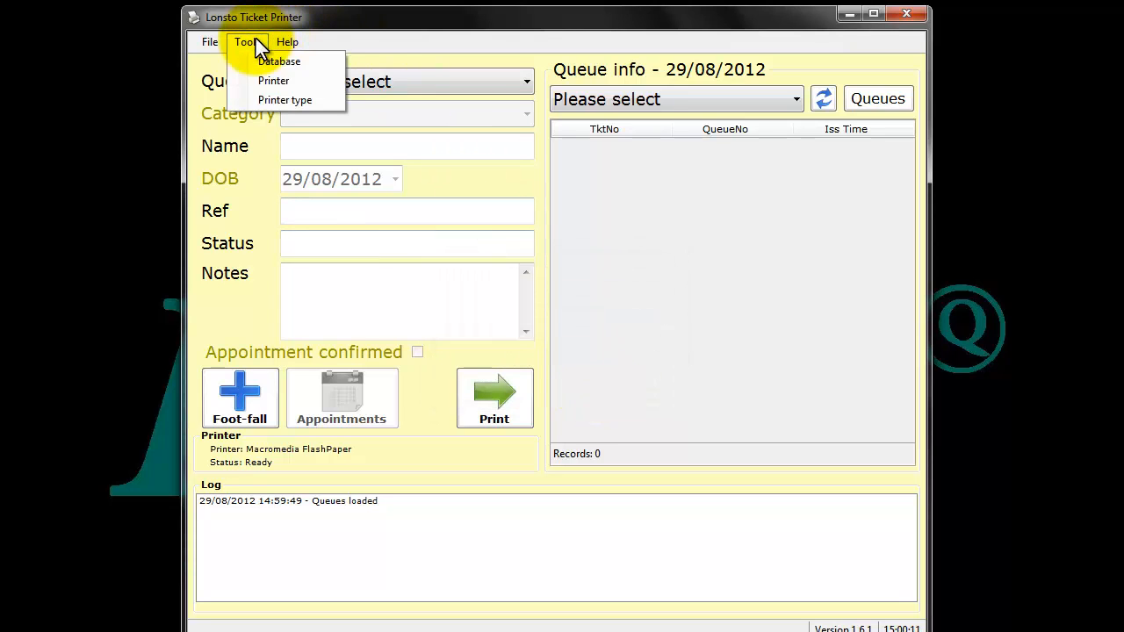
{"action": "left_click", "coordinate": [269, 81]}
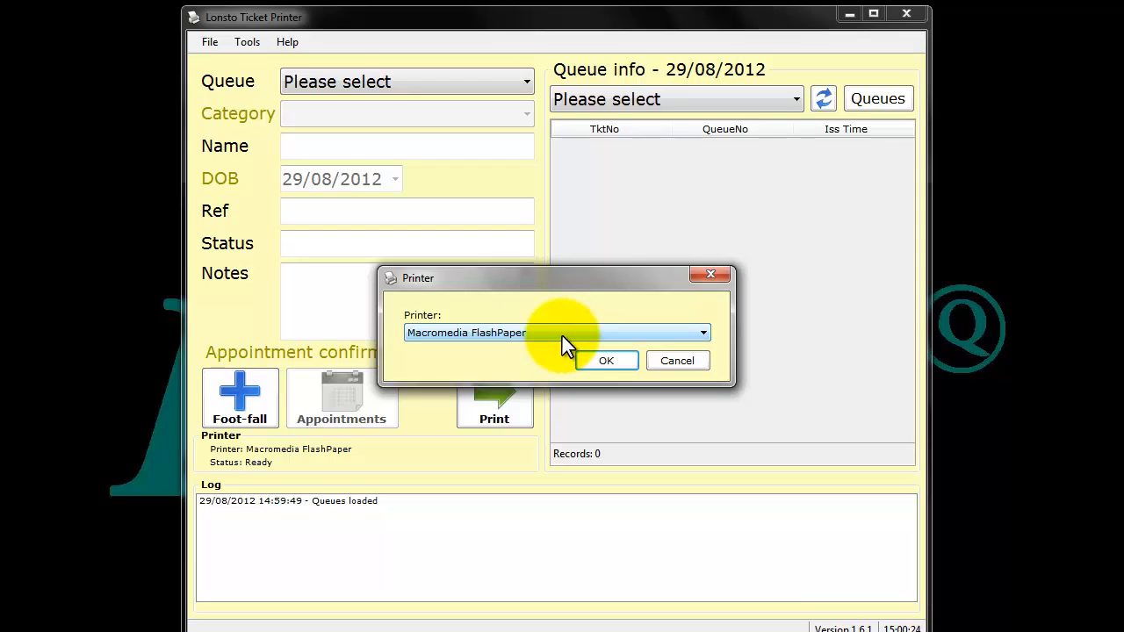
{"action": "left_click", "coordinate": [562, 335]}
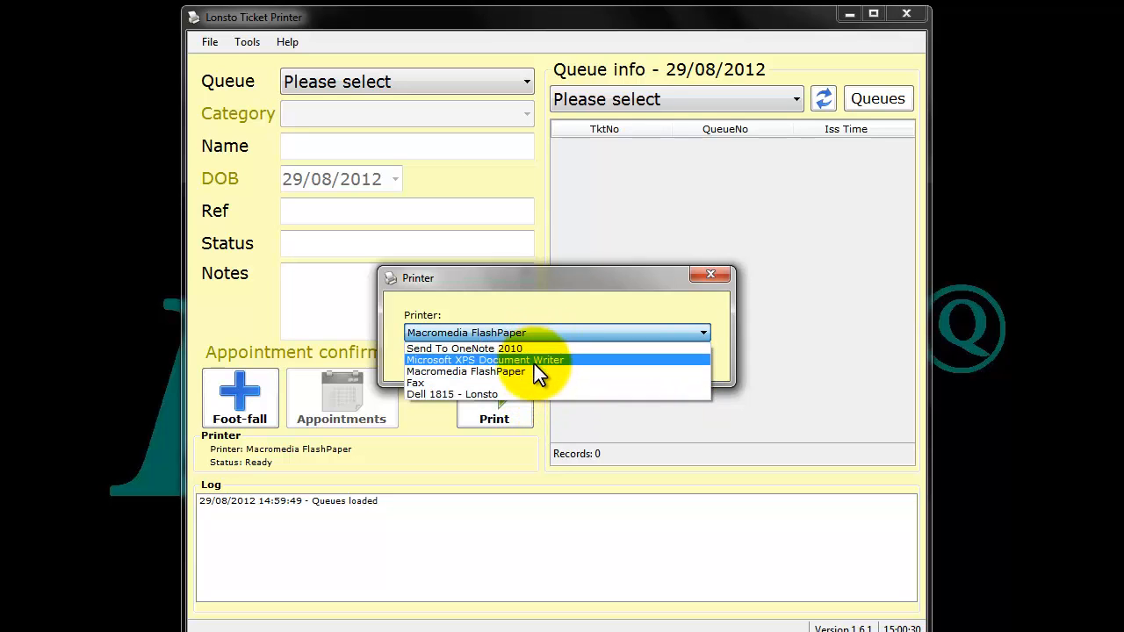
{"action": "left_click", "coordinate": [487, 394]}
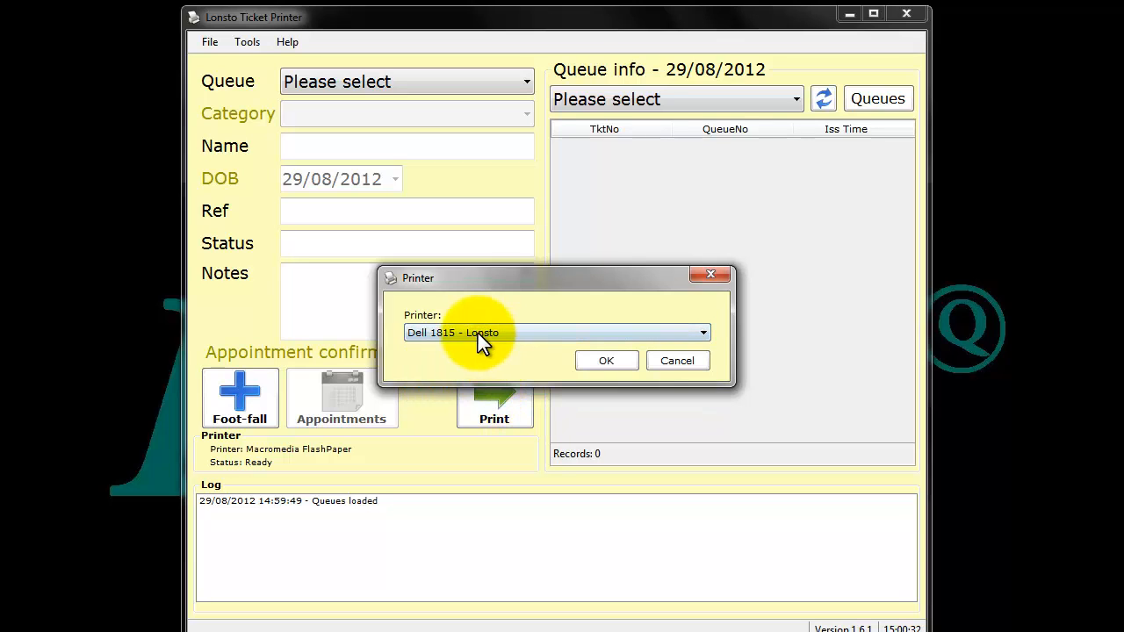
{"action": "left_click", "coordinate": [515, 334]}
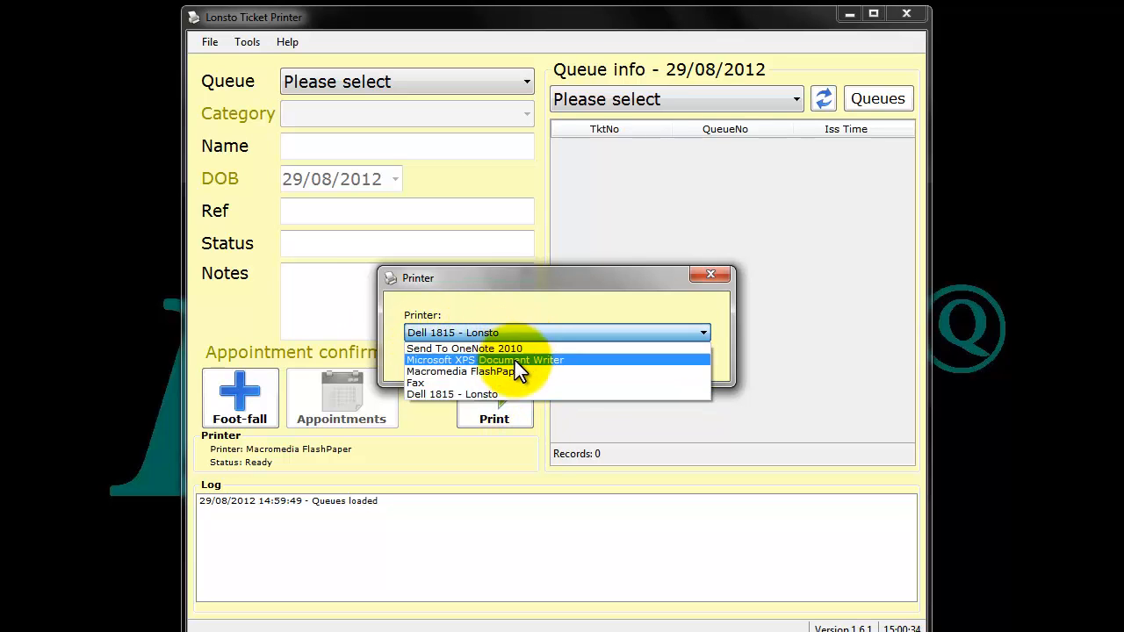
{"action": "left_click", "coordinate": [513, 371]}
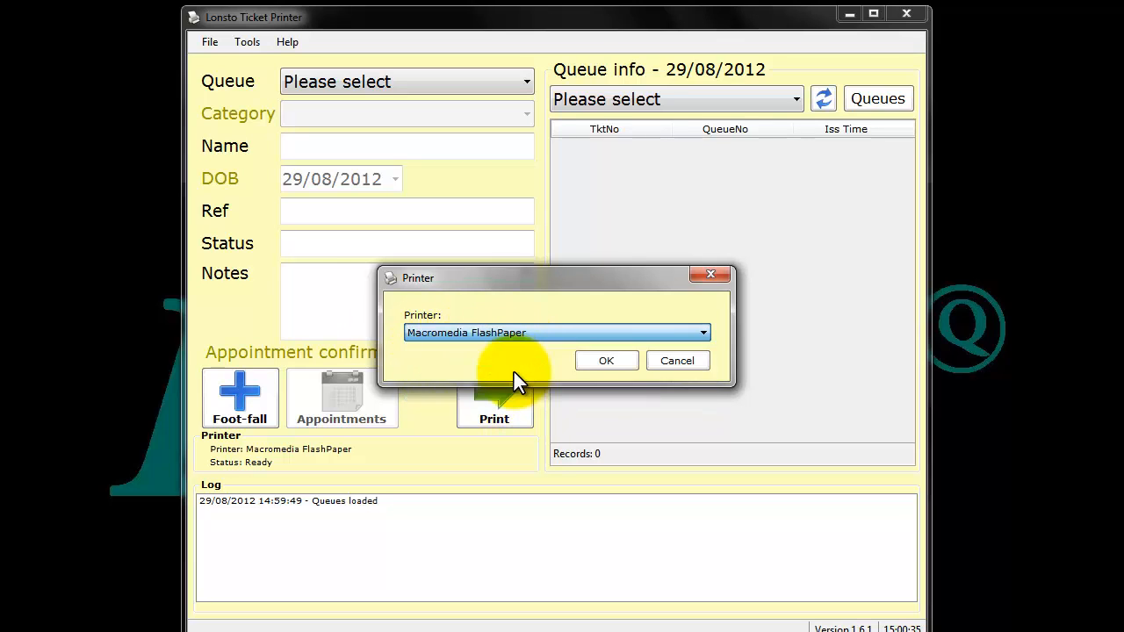
{"action": "left_click", "coordinate": [617, 361]}
Set the printer type to USB - Desktop.
{"action": "left_click", "coordinate": [247, 43]}
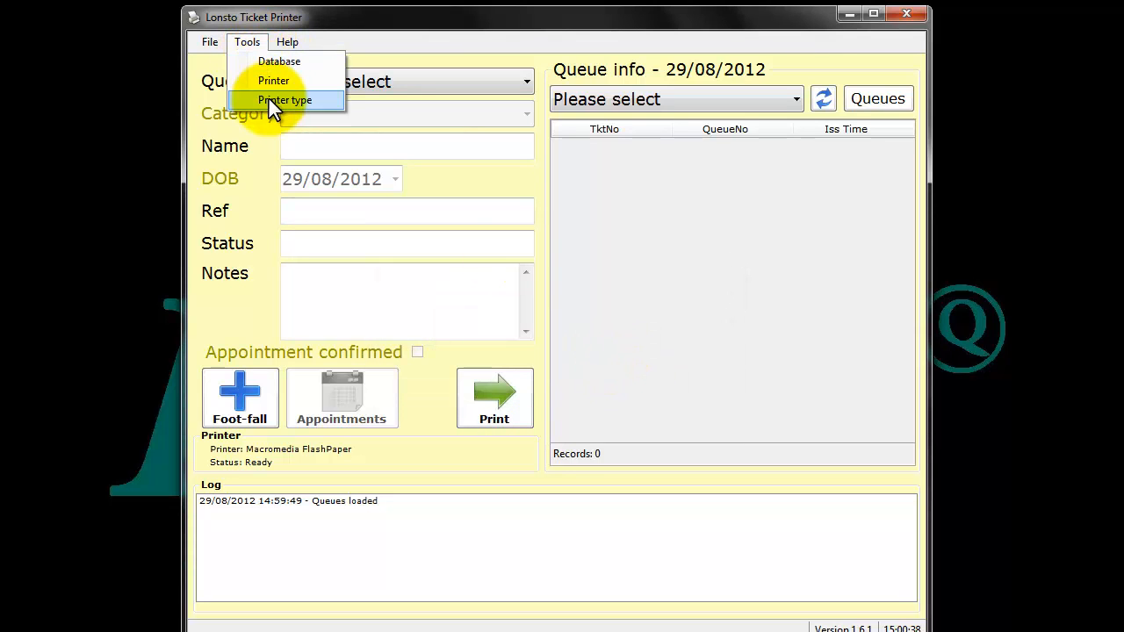
{"action": "left_click", "coordinate": [269, 98]}
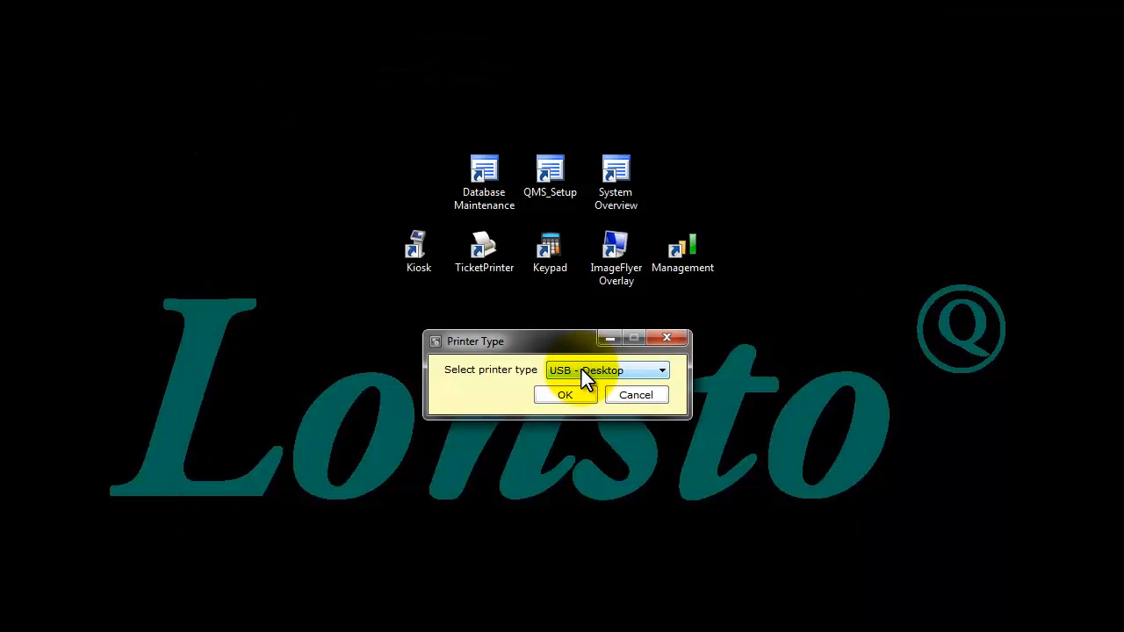
{"action": "left_click", "coordinate": [581, 370]}
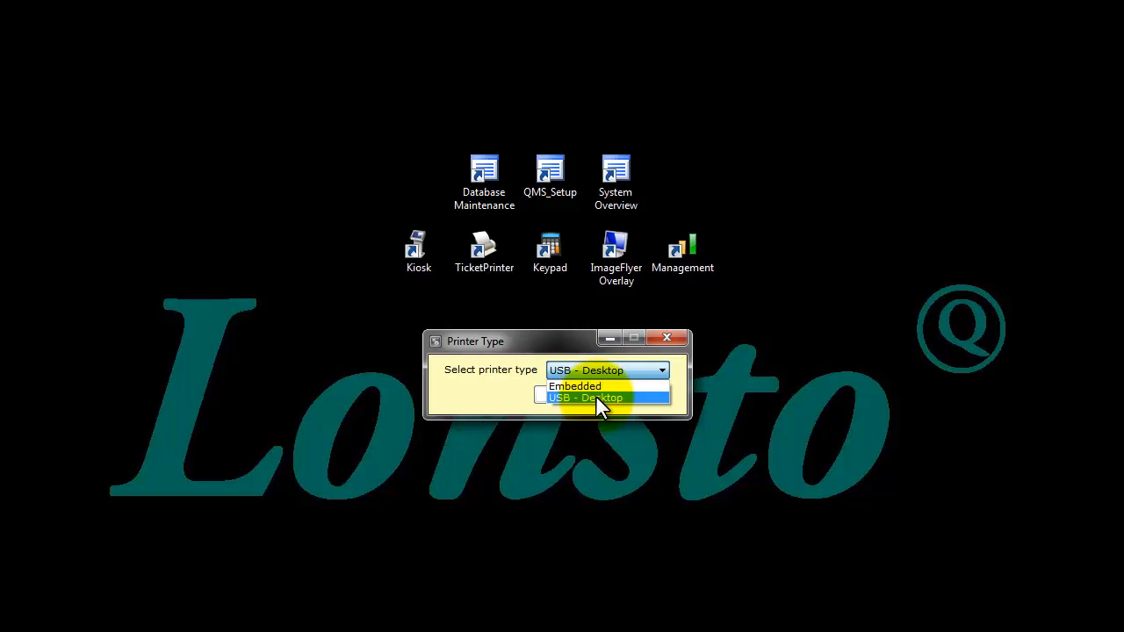
{"action": "left_click", "coordinate": [596, 397]}
{"action": "left_click", "coordinate": [581, 397]}
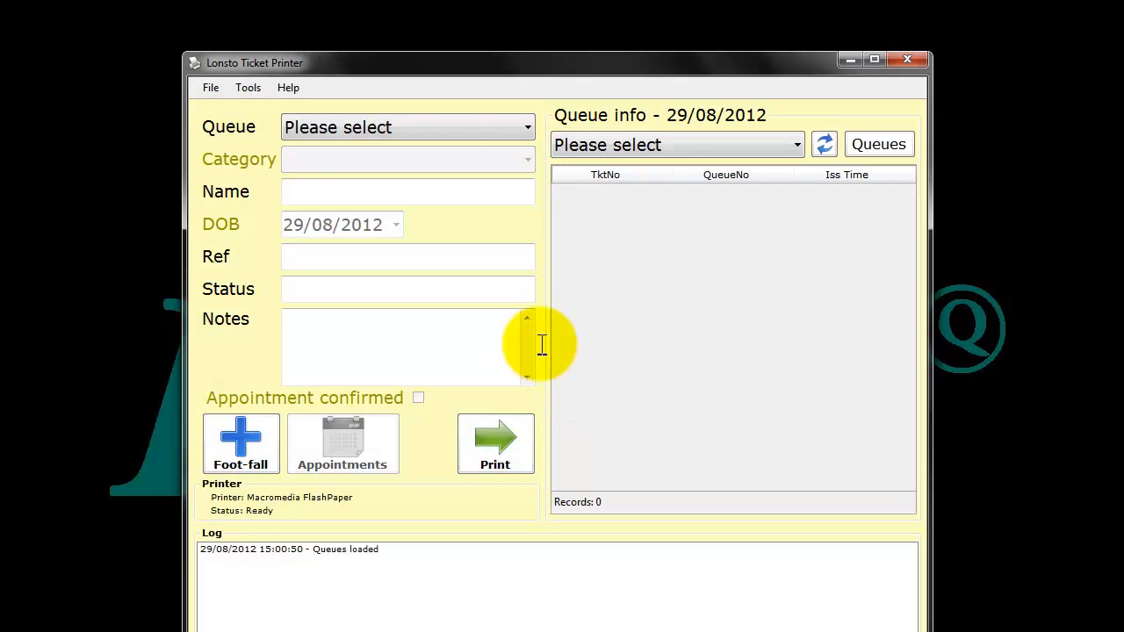
Assign the new ticket to the Housing Management queue with the Housing Management category.
{"action": "left_click_drag", "start_coordinate": [395, 66], "coordinate": [388, 26]}
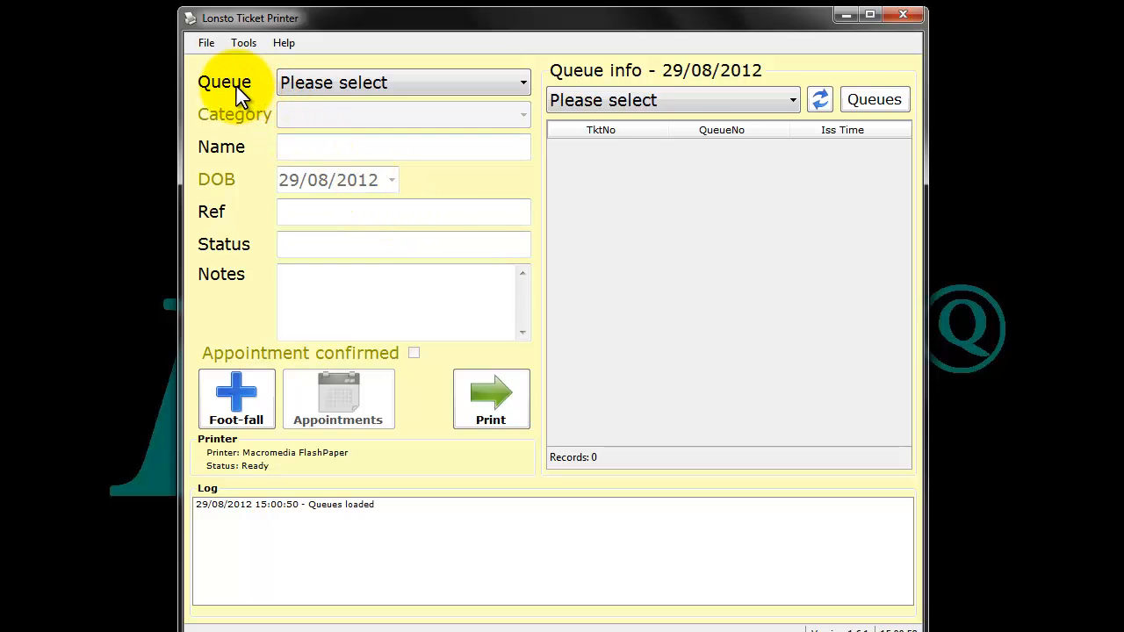
{"action": "left_click", "coordinate": [321, 86]}
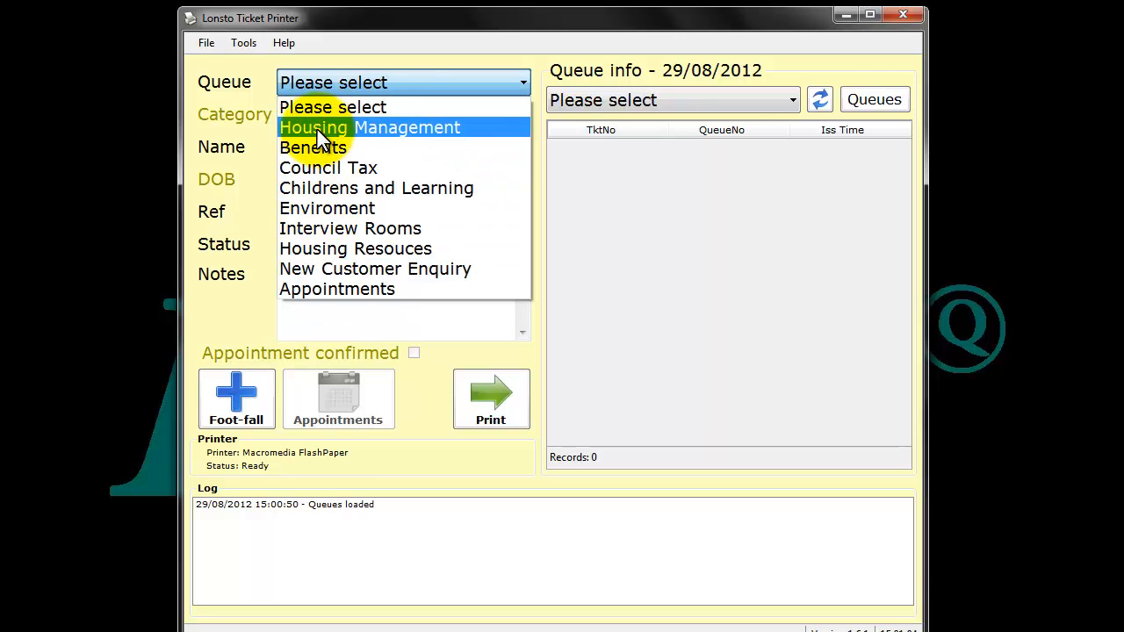
{"action": "left_click", "coordinate": [317, 129]}
{"action": "left_click", "coordinate": [347, 117]}
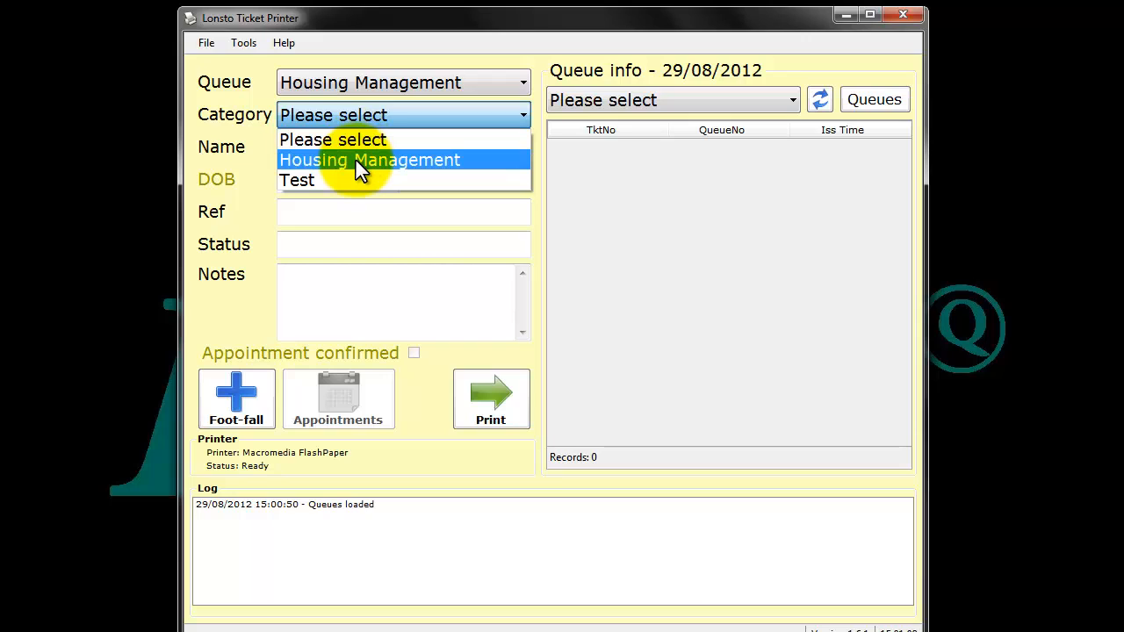
{"action": "left_click", "coordinate": [355, 160]}
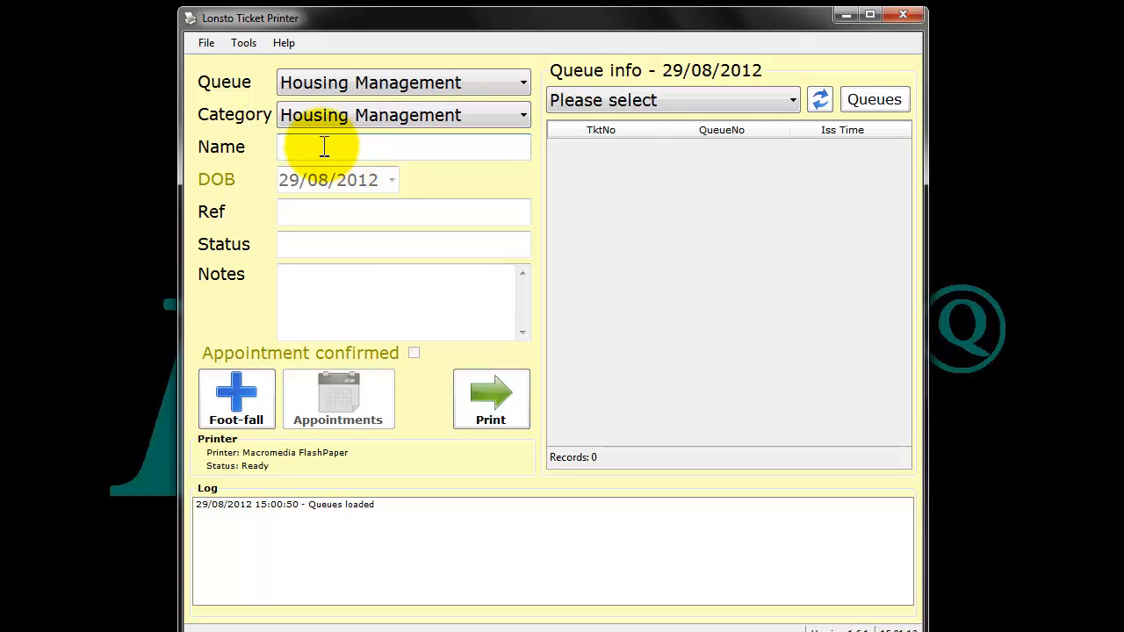
Add the note "Customer requires advice" to the ticket.
{"action": "left_click", "coordinate": [312, 210]}
{"action": "left_click", "coordinate": [313, 244]}
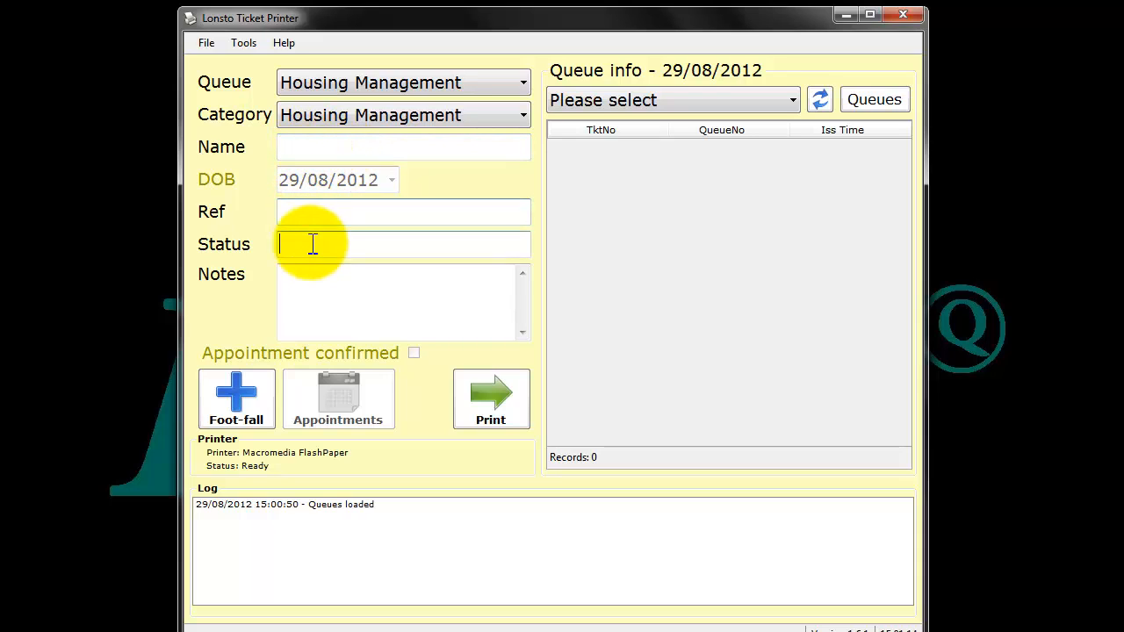
{"action": "left_click", "coordinate": [334, 293]}
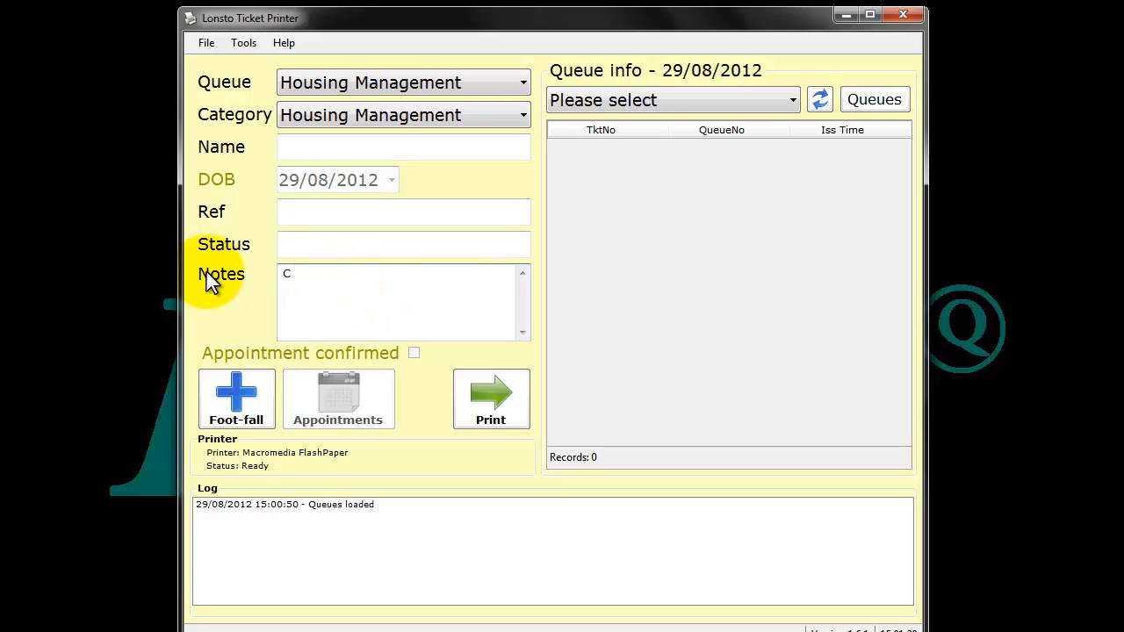
{"action": "type", "text": "Customer requires advice"}
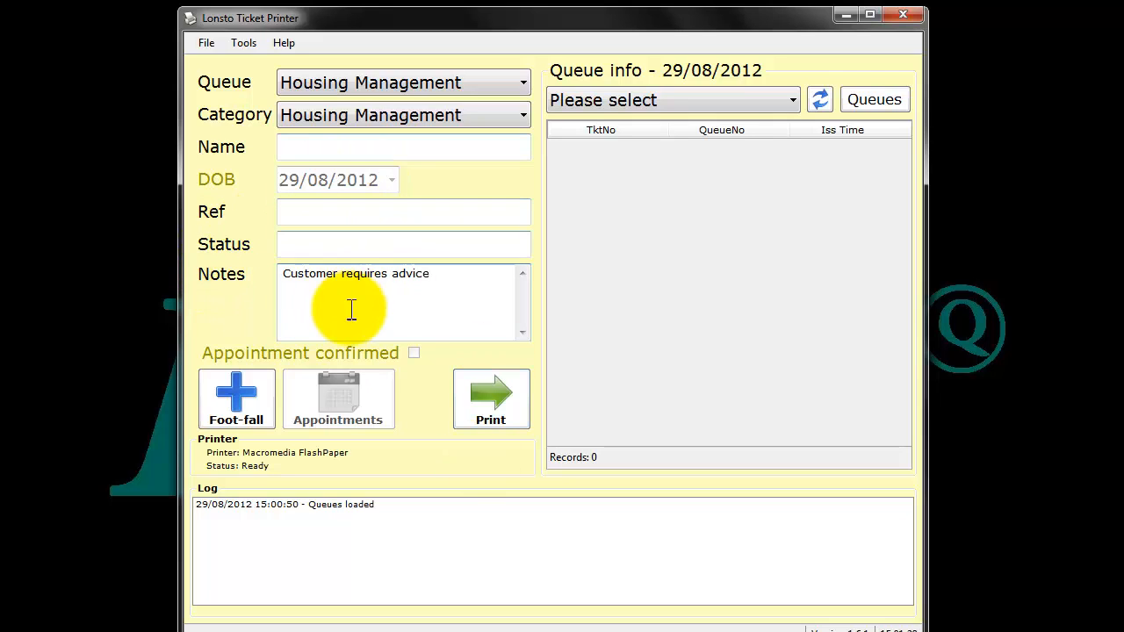
{"action": "left_click_drag", "start_coordinate": [456, 273], "coordinate": [254, 273]}
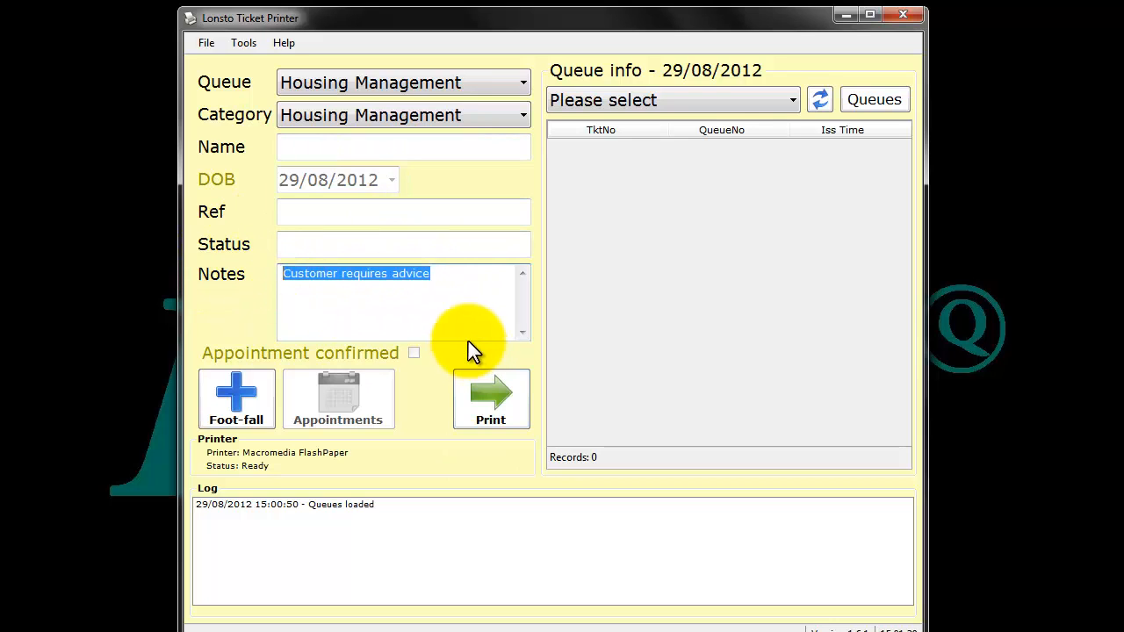
{"action": "left_click", "coordinate": [456, 316]}
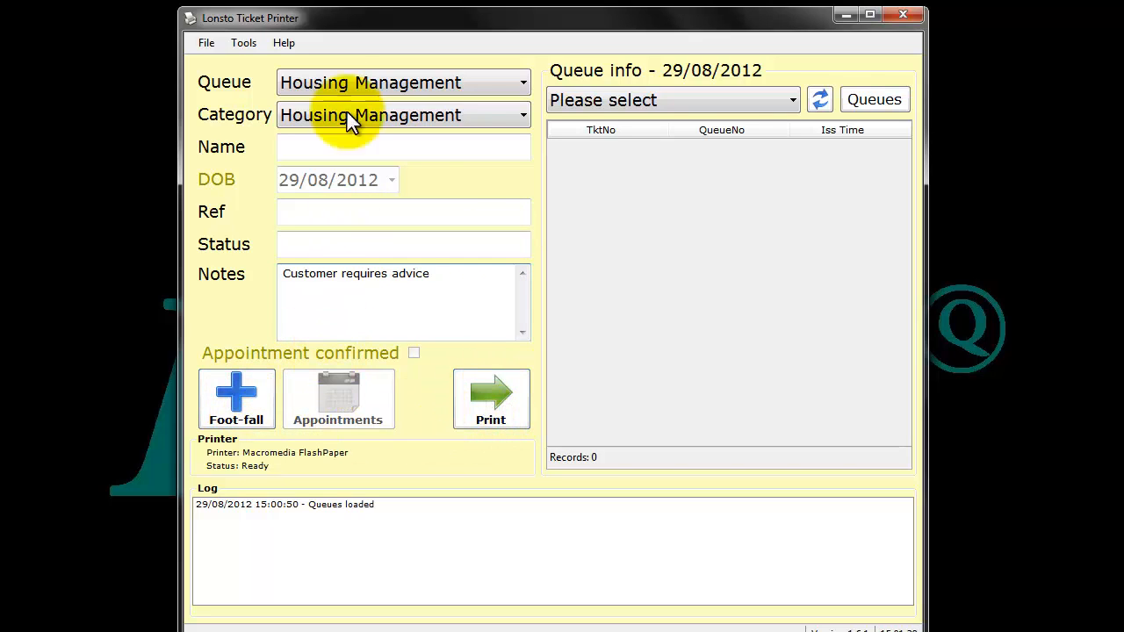
Switch the ticket's queue to Appointments and back to Housing Management, with Housing Management as its category.
{"action": "left_click", "coordinate": [363, 82]}
{"action": "left_click", "coordinate": [355, 289]}
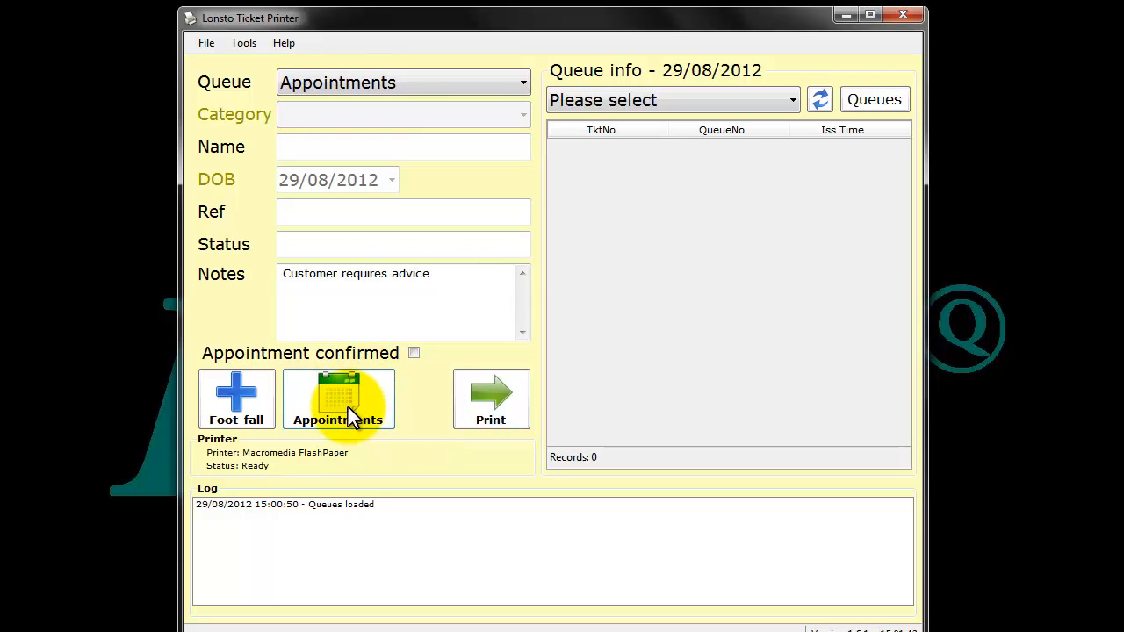
{"action": "left_click", "coordinate": [401, 81]}
{"action": "left_click", "coordinate": [382, 123]}
{"action": "left_click", "coordinate": [380, 121]}
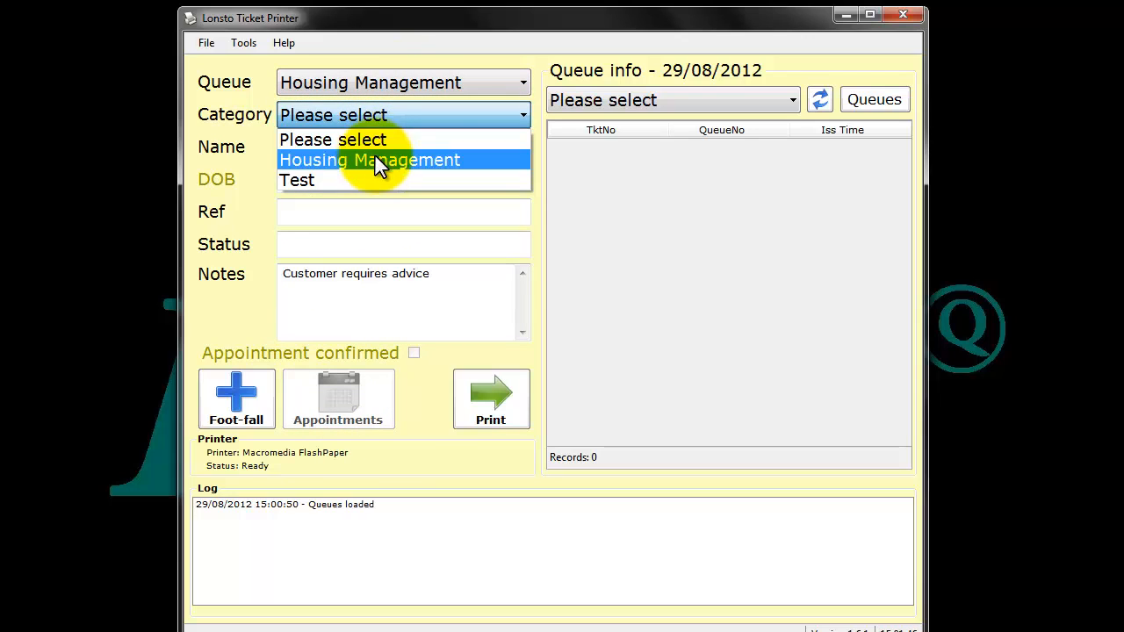
{"action": "left_click", "coordinate": [375, 157]}
Print the Housing Management ticket with its note.
{"action": "left_click", "coordinate": [293, 283]}
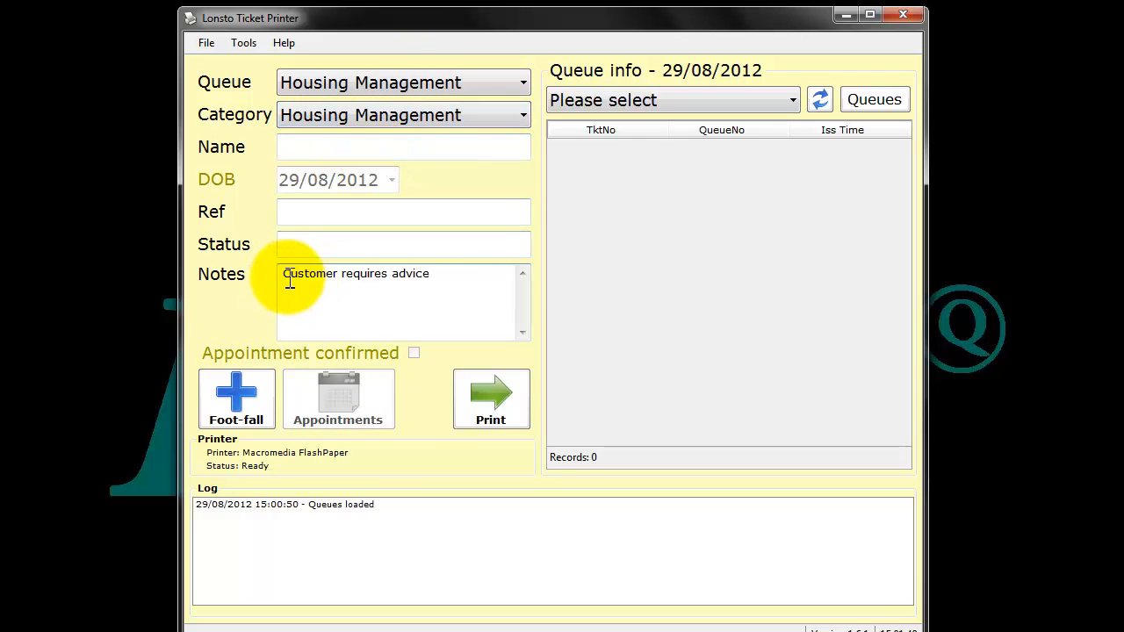
{"action": "left_click", "coordinate": [374, 325]}
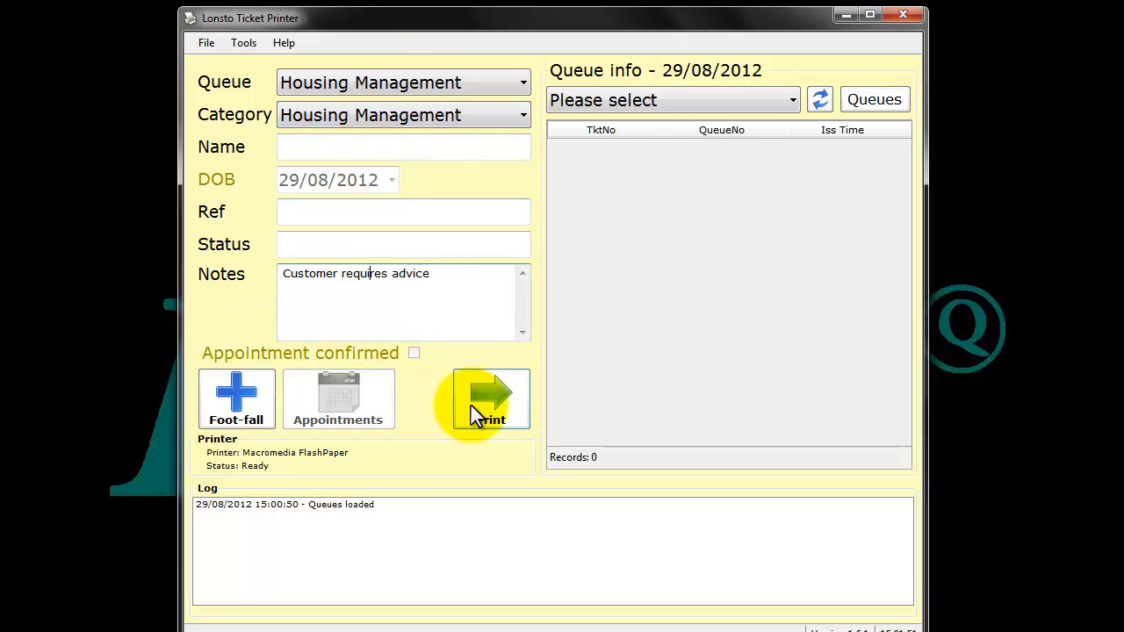
{"action": "left_click", "coordinate": [471, 406]}
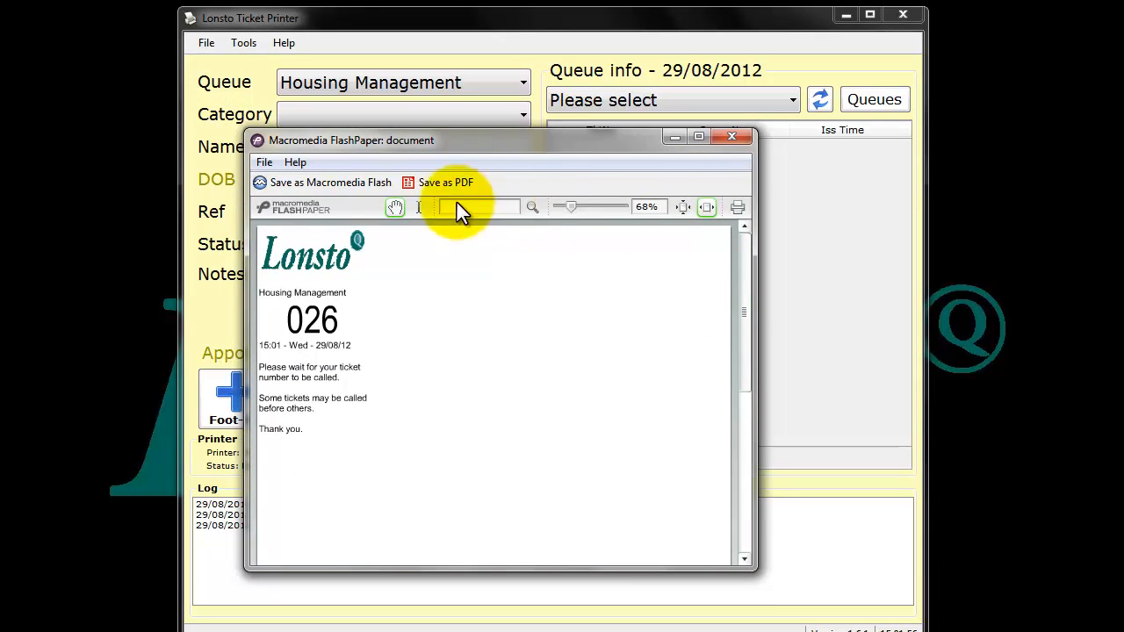
Examine the printed ticket's layout and text at 137% magnification, and close the preview without saving it.
{"action": "left_click_drag", "start_coordinate": [571, 207], "coordinate": [591, 209]}
{"action": "left_click_drag", "start_coordinate": [542, 570], "coordinate": [378, 554]}
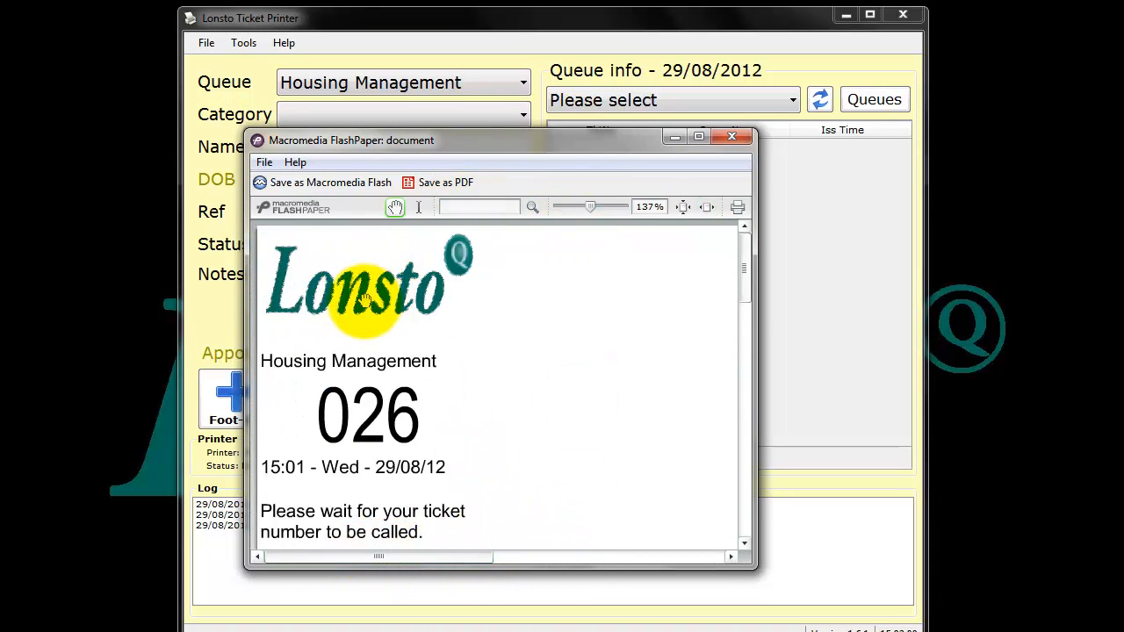
{"action": "left_click_drag", "start_coordinate": [364, 299], "coordinate": [379, 250]}
{"action": "left_click_drag", "start_coordinate": [355, 365], "coordinate": [342, 263]}
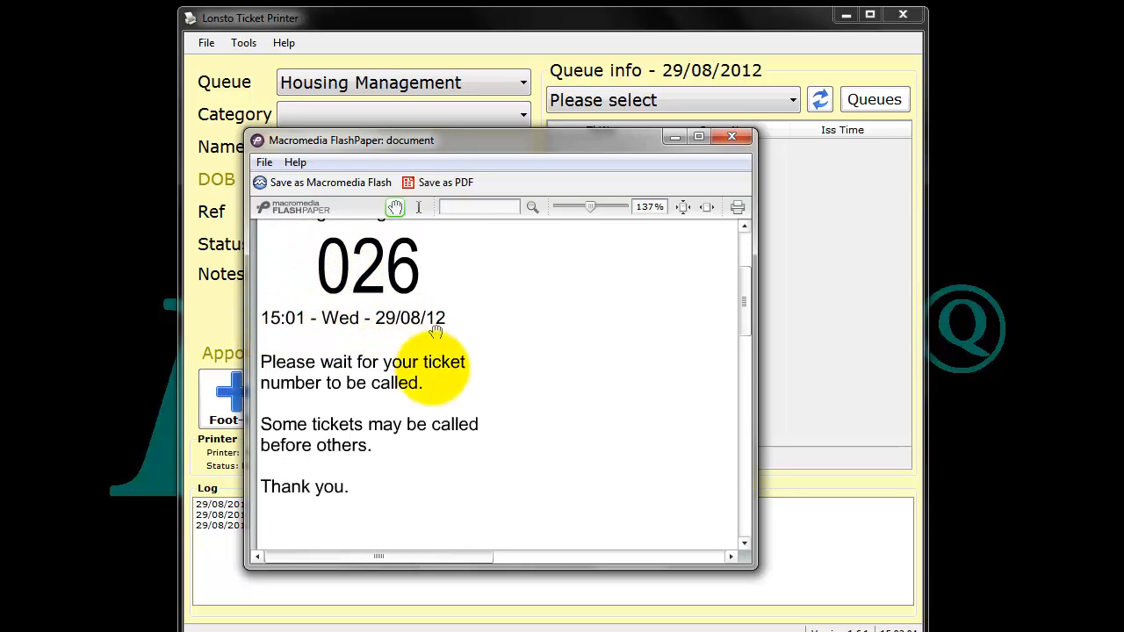
{"action": "left_click_drag", "start_coordinate": [414, 459], "coordinate": [432, 474]}
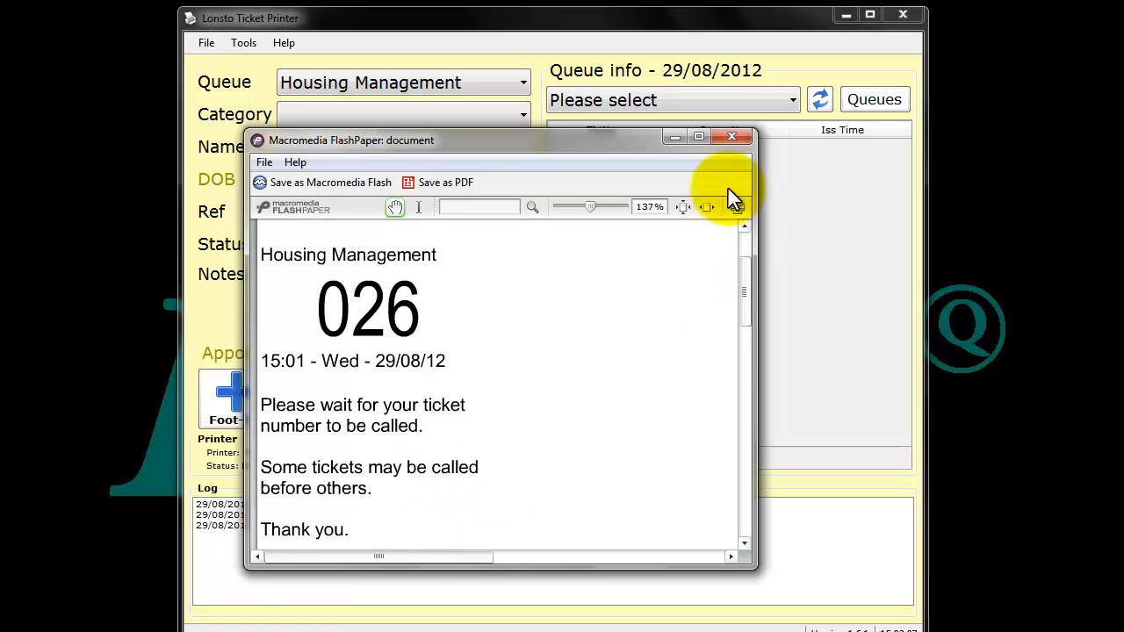
{"action": "left_click", "coordinate": [728, 137]}
{"action": "left_click", "coordinate": [561, 396]}
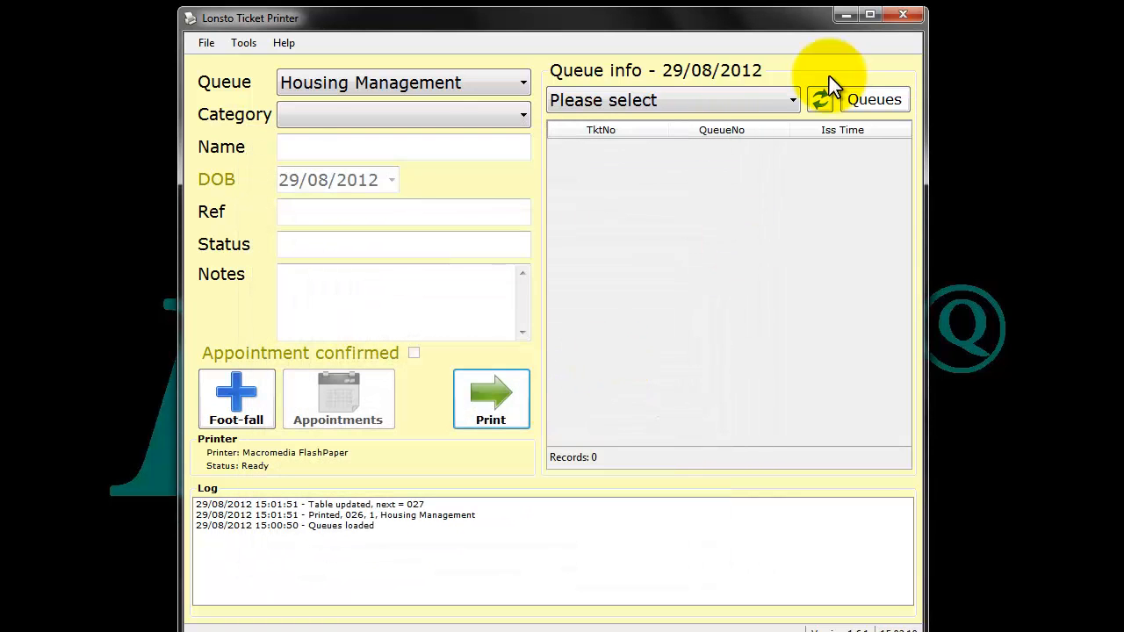
Check the waiting tickets in the Housing Management queue, including ticket 026, and in the New Customer Enquiry queue.
{"action": "left_click", "coordinate": [792, 100]}
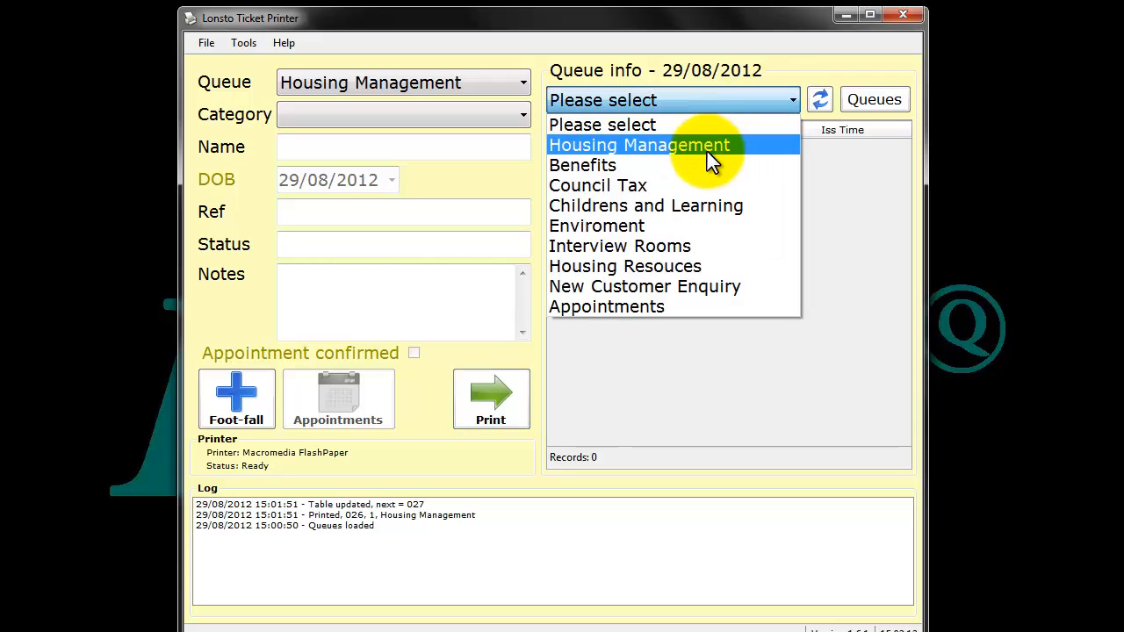
{"action": "left_click", "coordinate": [709, 151]}
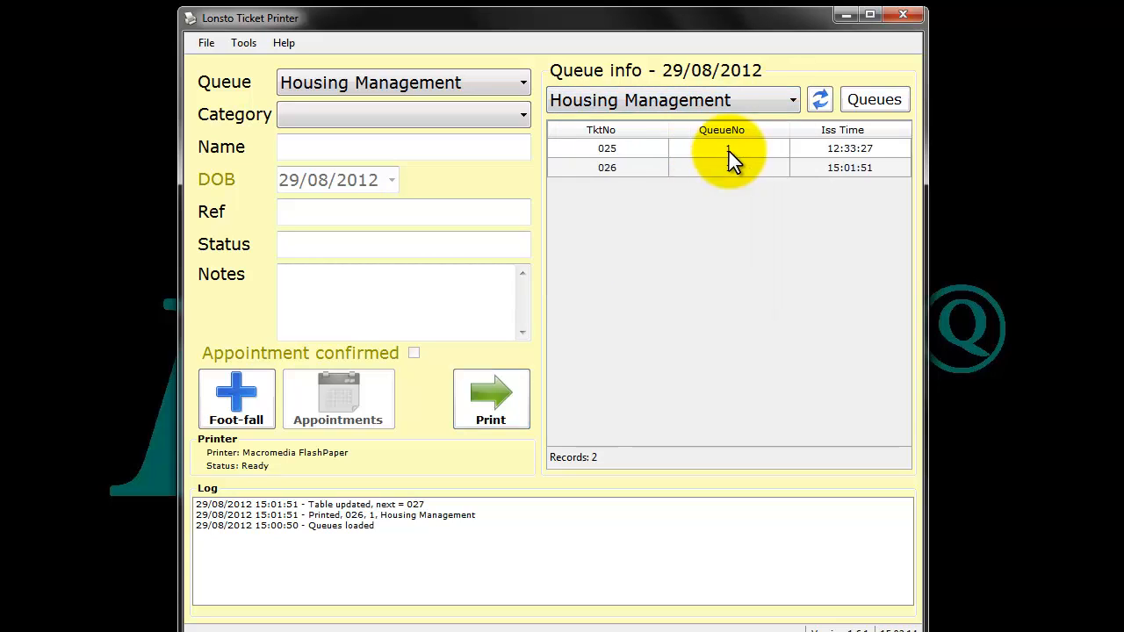
{"action": "left_click", "coordinate": [799, 169]}
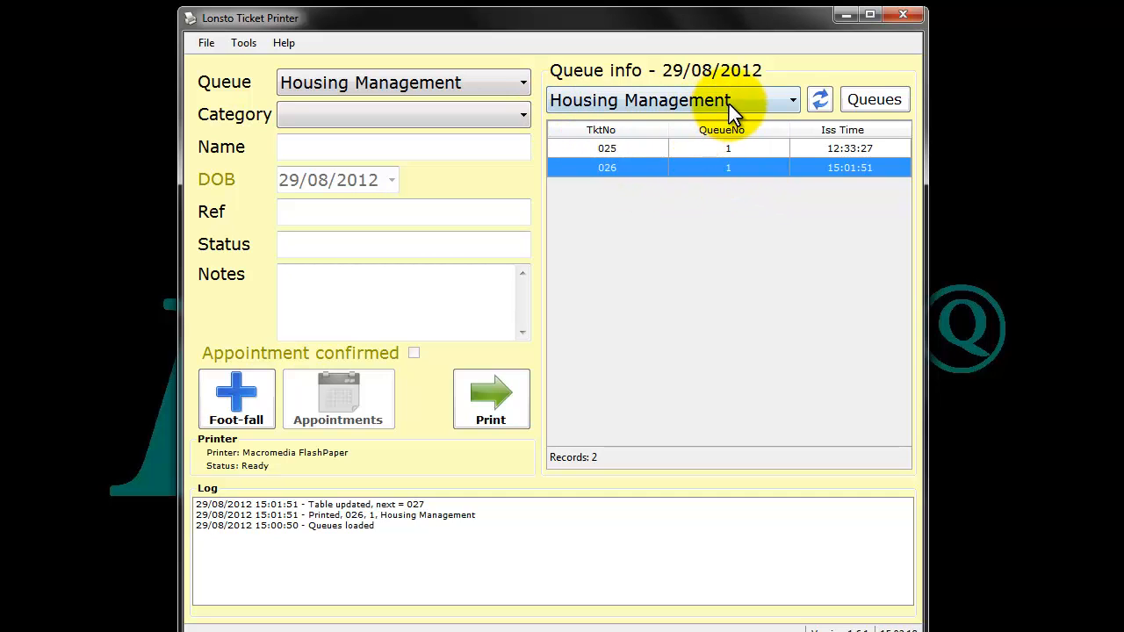
{"action": "left_click", "coordinate": [776, 105]}
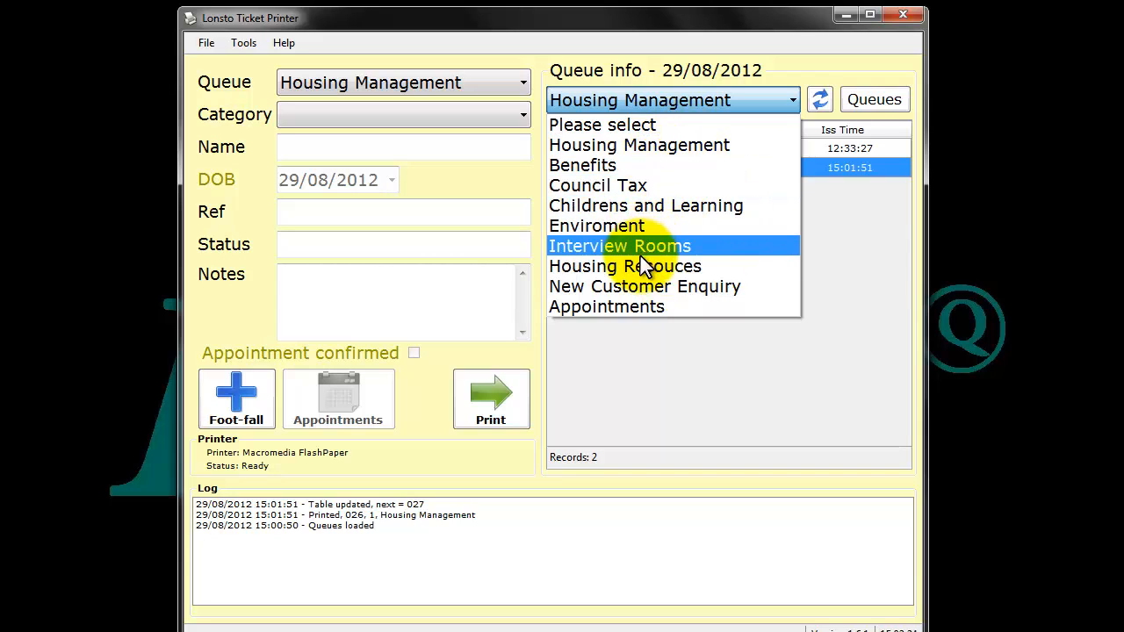
{"action": "left_click", "coordinate": [638, 286]}
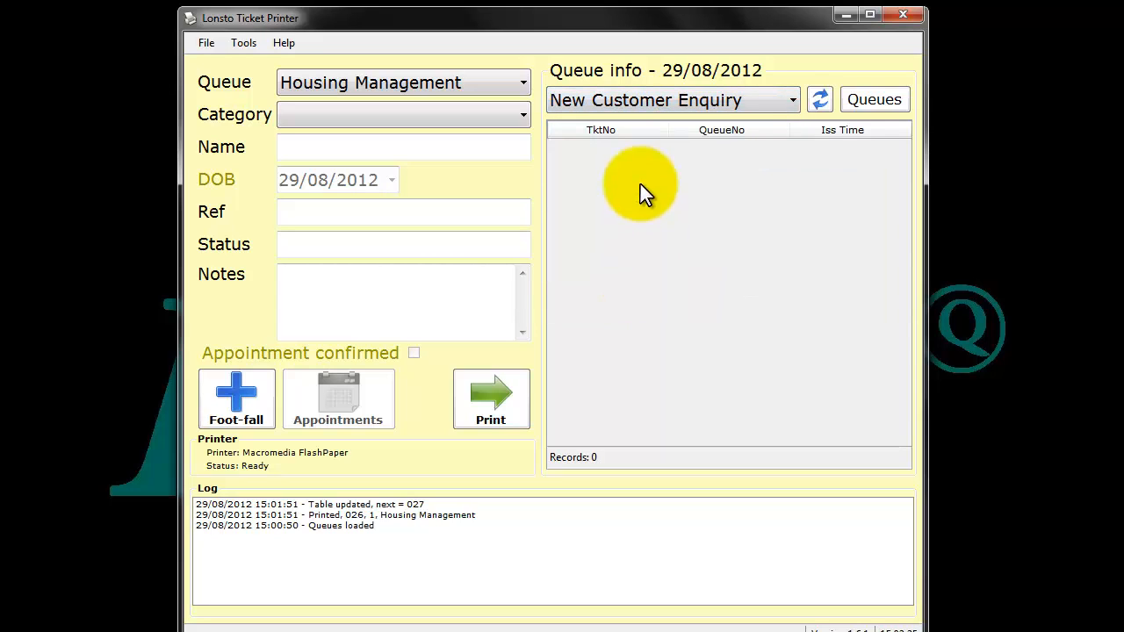
Print a New Customer Enquiry ticket with the New Product category, and close its preview without saving.
{"action": "left_click", "coordinate": [437, 82]}
{"action": "left_click", "coordinate": [413, 270]}
{"action": "left_click", "coordinate": [392, 117]}
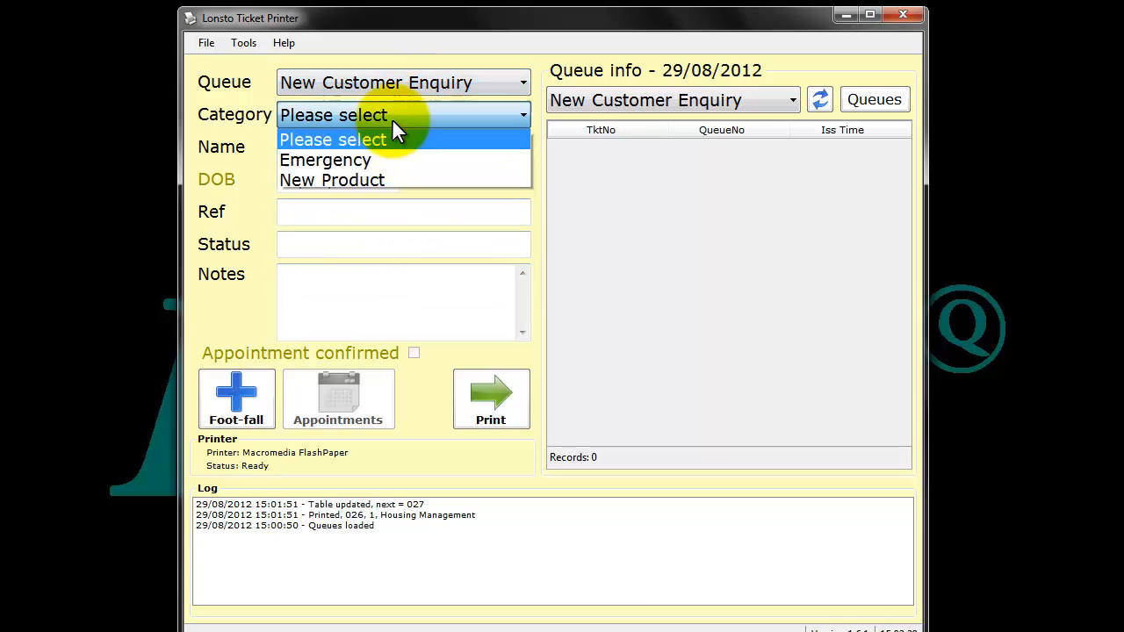
{"action": "left_click", "coordinate": [392, 175]}
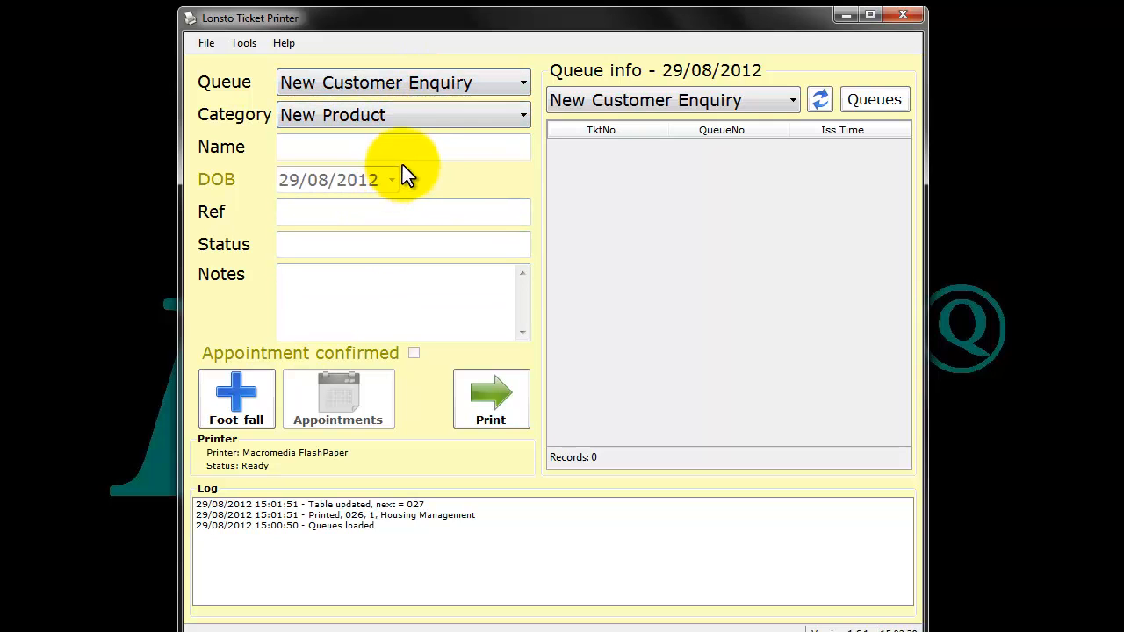
{"action": "left_click", "coordinate": [371, 150]}
{"action": "left_click", "coordinate": [493, 411]}
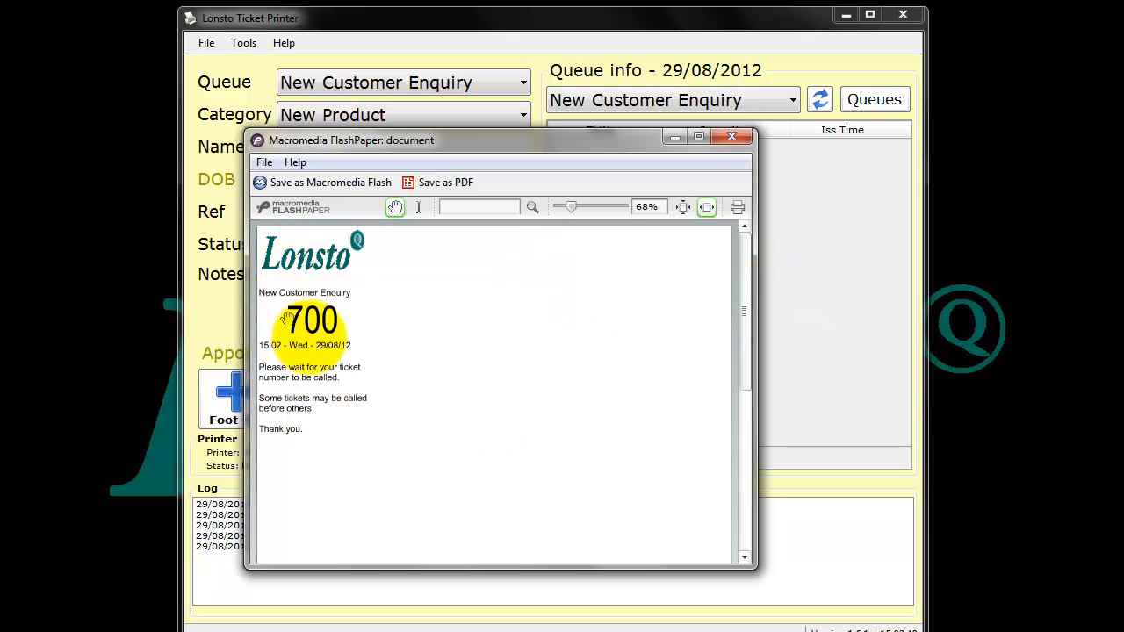
{"action": "left_click", "coordinate": [729, 140]}
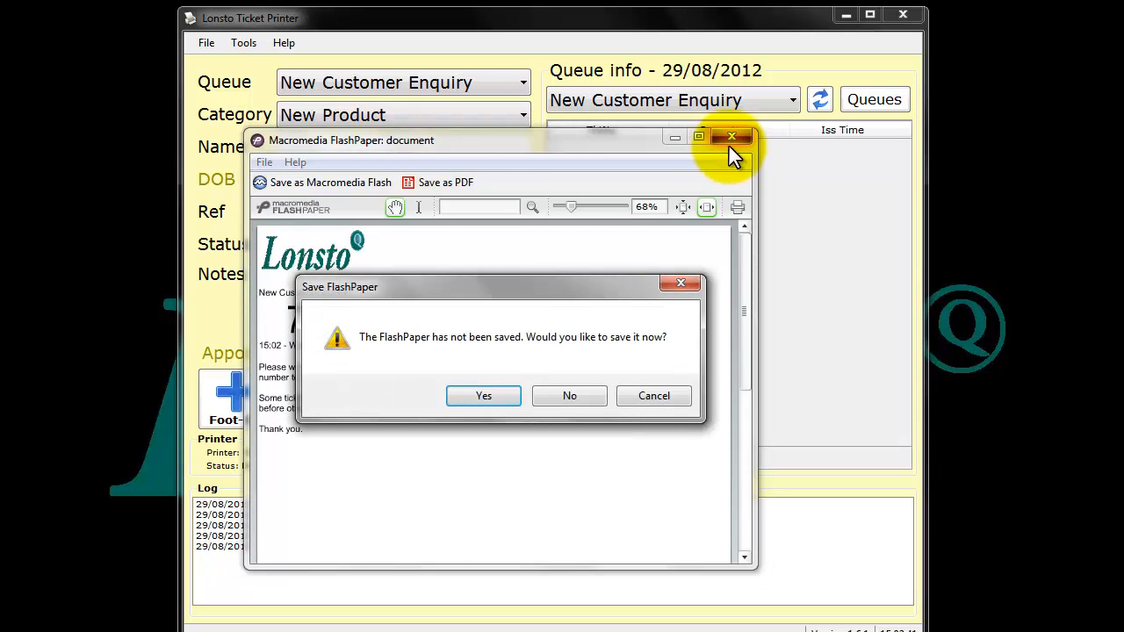
{"action": "left_click", "coordinate": [570, 395]}
Refresh the New Customer Enquiry waiting list and examine the waiting totals for every queue and category in the expanded queues overview.
{"action": "left_click", "coordinate": [822, 102]}
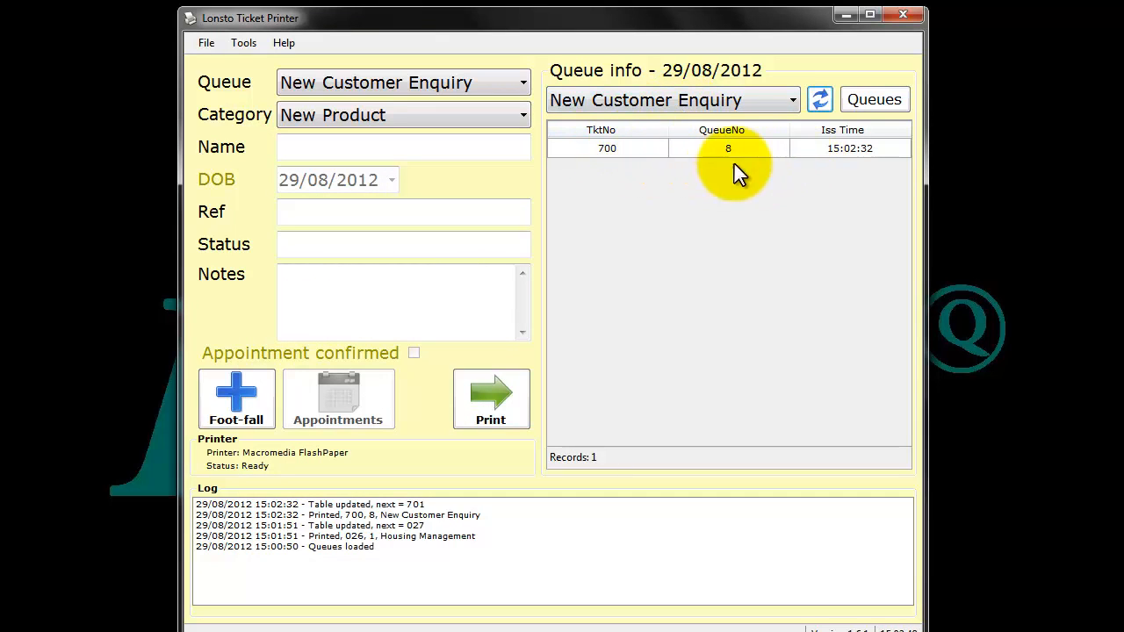
{"action": "left_click", "coordinate": [868, 106]}
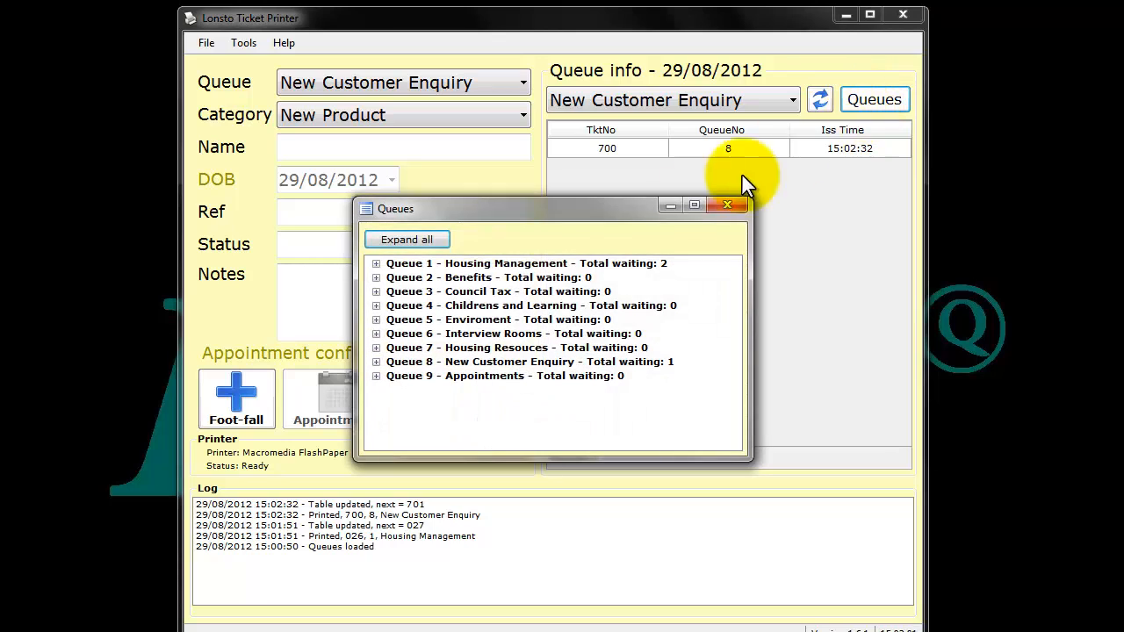
{"action": "left_click_drag", "start_coordinate": [592, 195], "coordinate": [599, 39]}
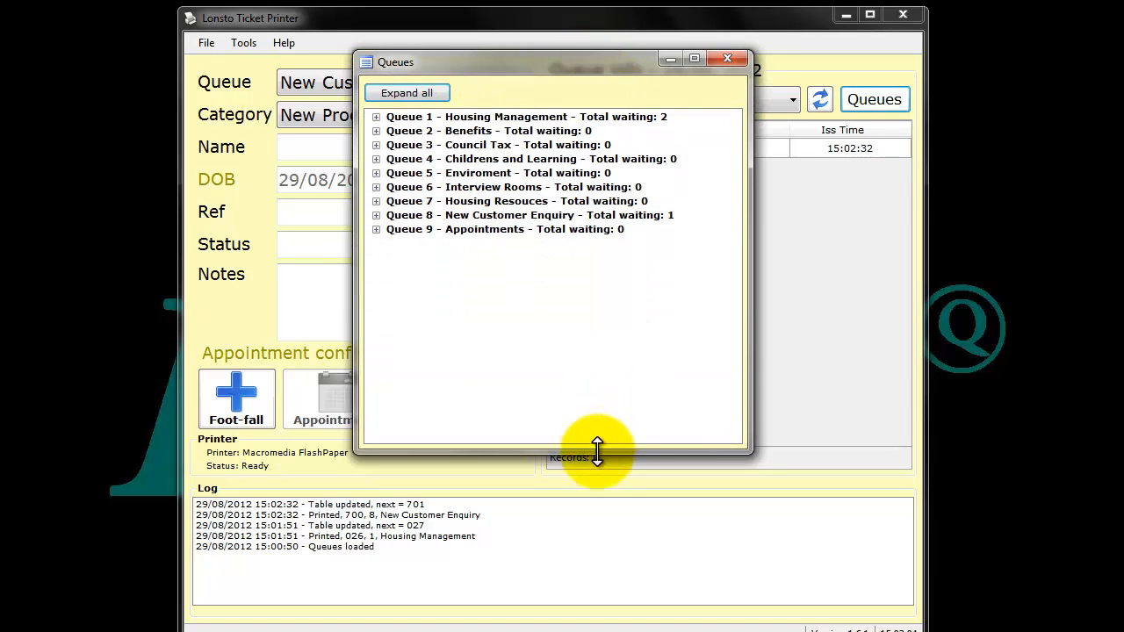
{"action": "left_click_drag", "start_coordinate": [597, 452], "coordinate": [598, 518]}
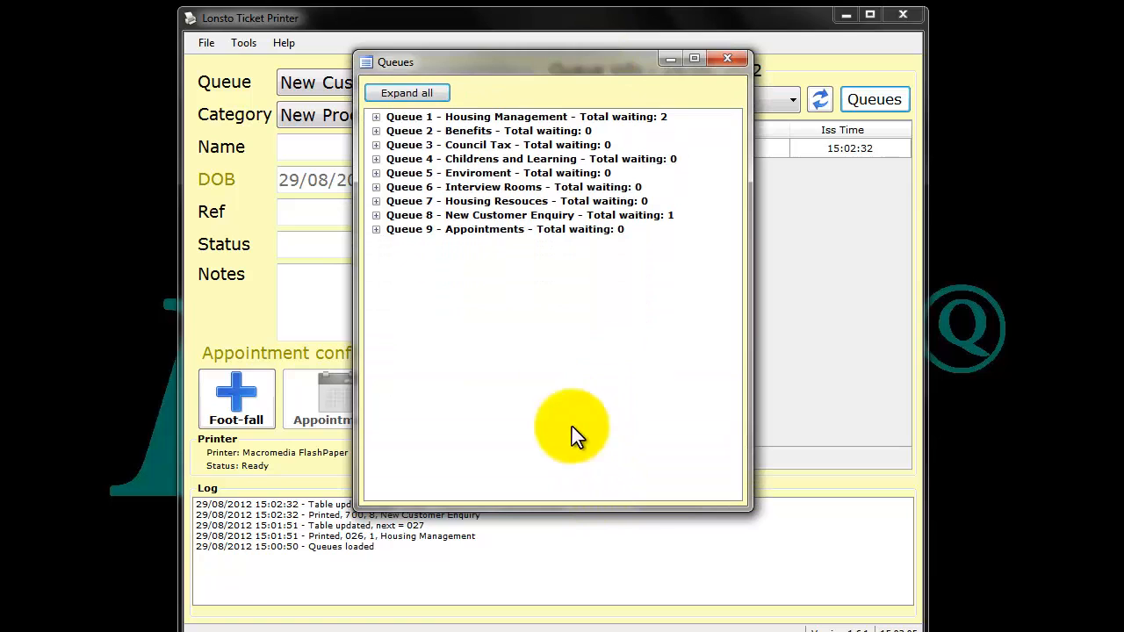
{"action": "left_click", "coordinate": [418, 93]}
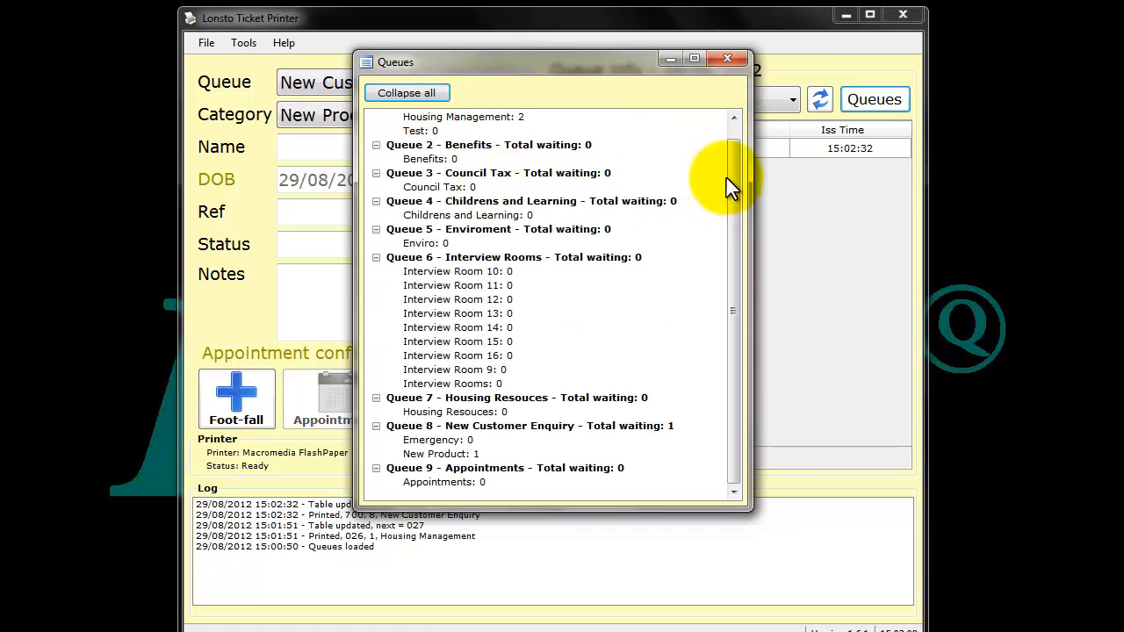
{"action": "left_click_drag", "start_coordinate": [731, 179], "coordinate": [731, 138]}
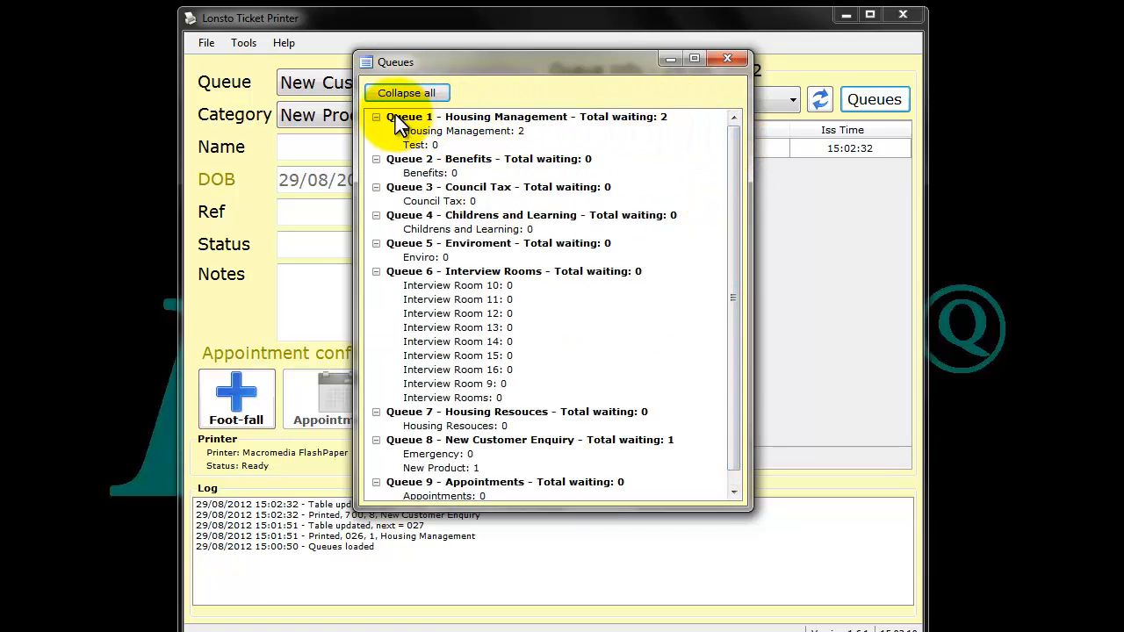
{"action": "left_click", "coordinate": [523, 121]}
{"action": "left_click", "coordinate": [463, 137]}
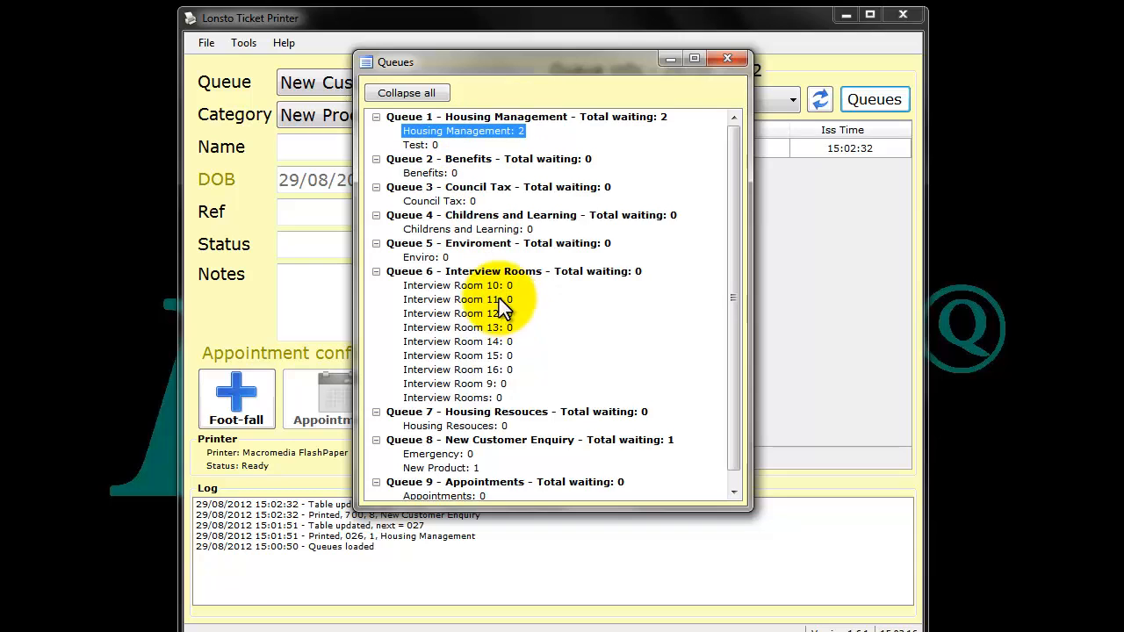
{"action": "left_click", "coordinate": [725, 60]}
Print two tickets for the Benefits queue, closing each preview without saving.
{"action": "left_click", "coordinate": [391, 89]}
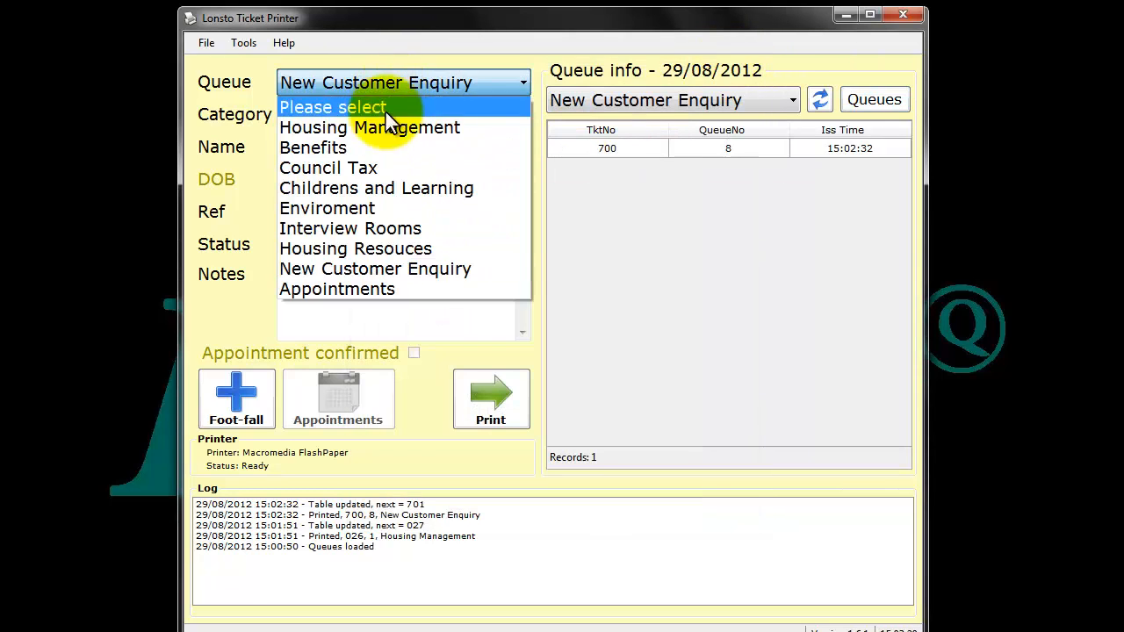
{"action": "left_click", "coordinate": [386, 145]}
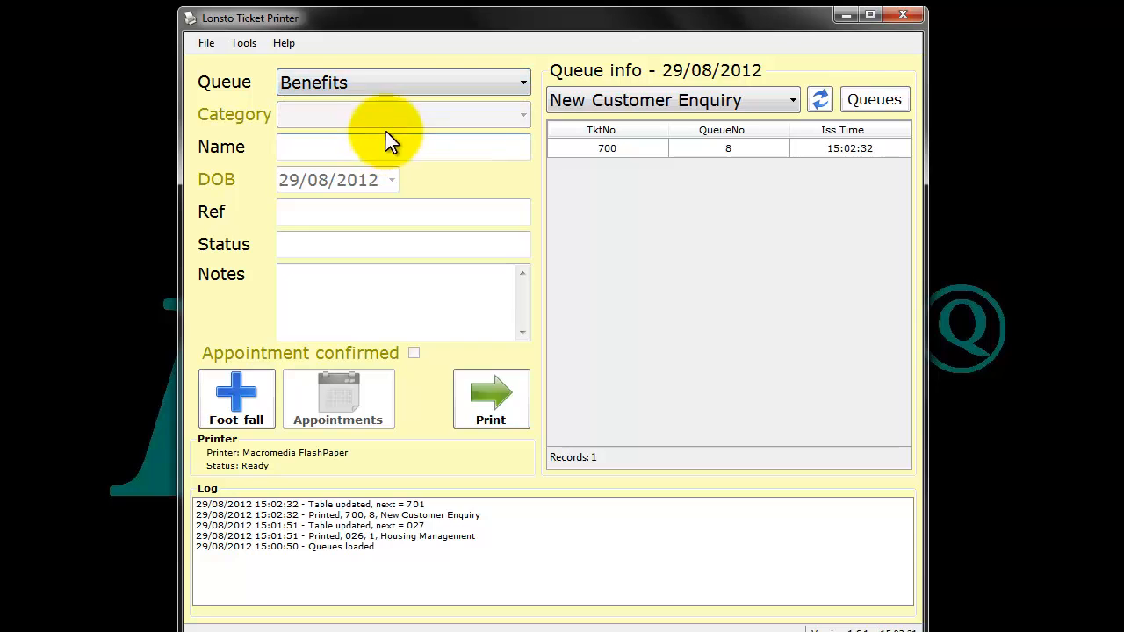
{"action": "left_click", "coordinate": [491, 395]}
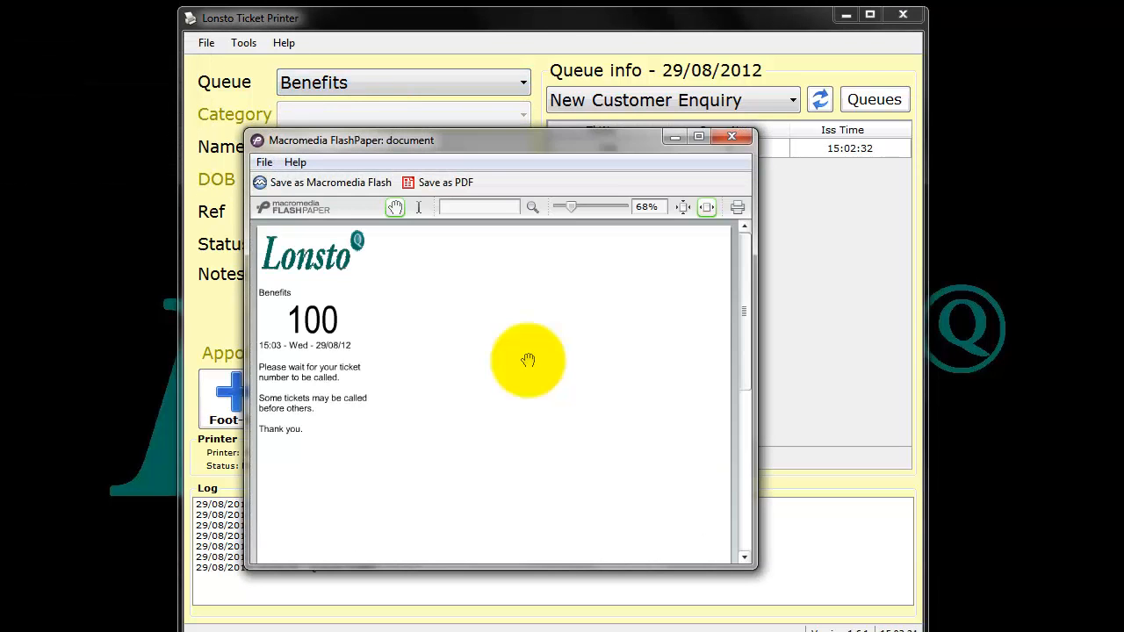
{"action": "left_click", "coordinate": [728, 137]}
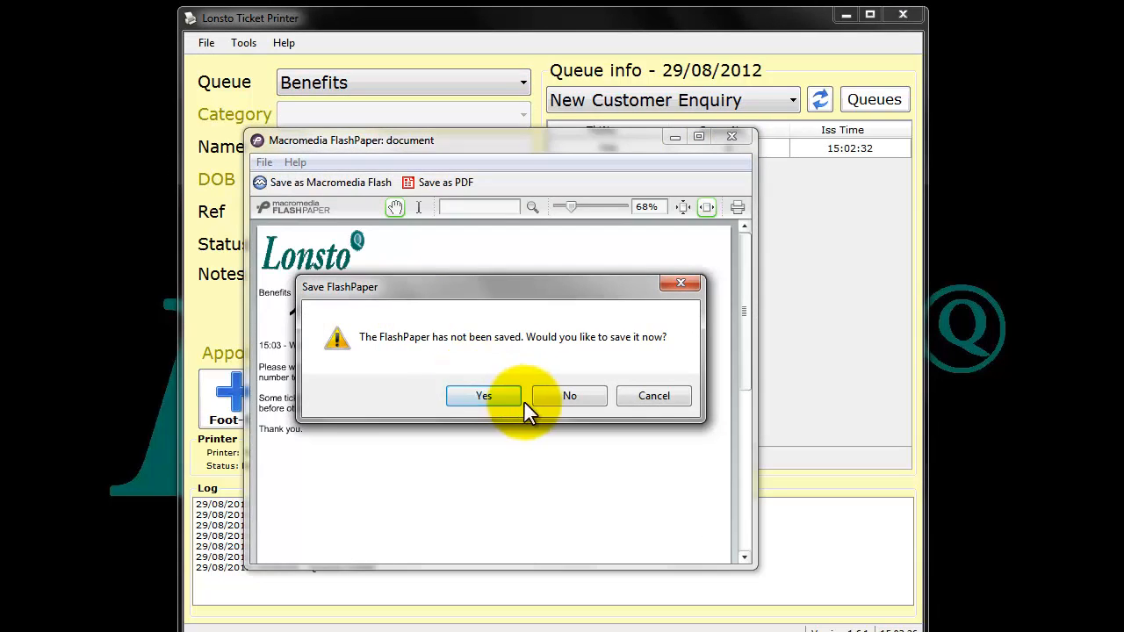
{"action": "left_click", "coordinate": [537, 397]}
{"action": "left_click", "coordinate": [513, 395]}
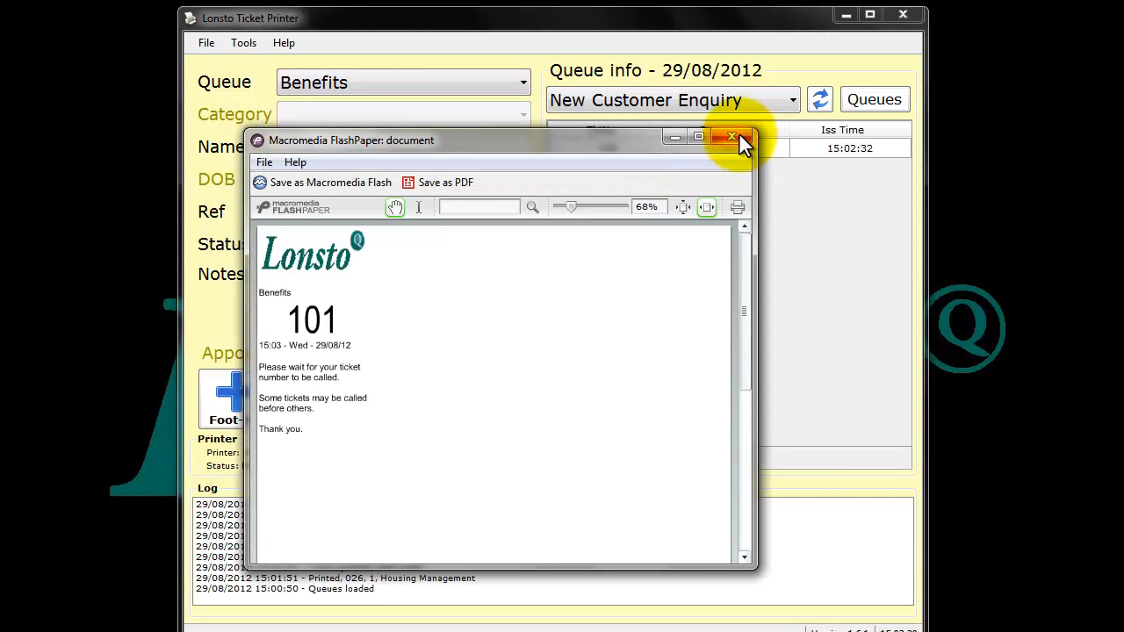
{"action": "left_click", "coordinate": [738, 137]}
{"action": "left_click", "coordinate": [546, 399]}
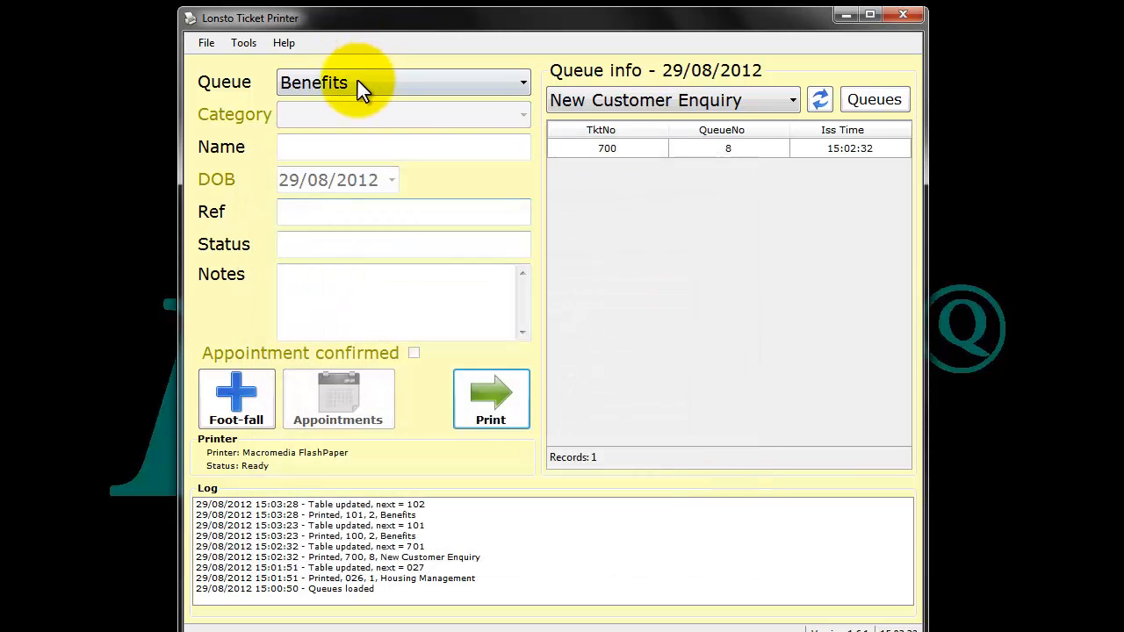
Print an Interview Rooms ticket with the Interview Room 9 category, and close its preview without saving.
{"action": "left_click", "coordinate": [357, 80]}
{"action": "left_click", "coordinate": [345, 226]}
{"action": "left_click", "coordinate": [411, 115]}
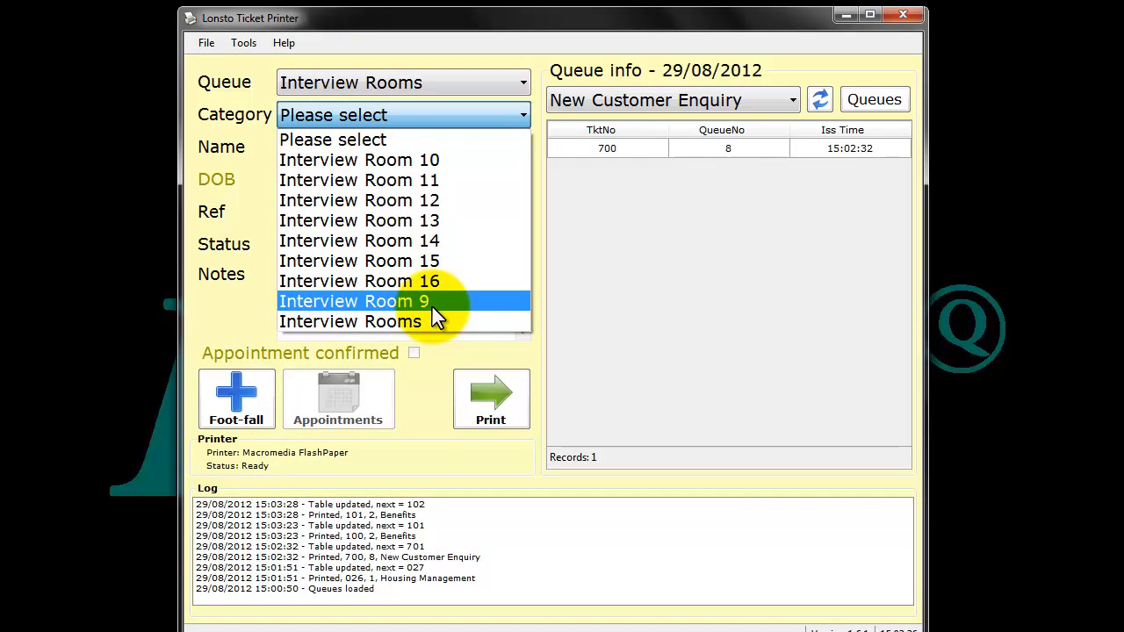
{"action": "left_click", "coordinate": [432, 307]}
{"action": "left_click", "coordinate": [481, 396]}
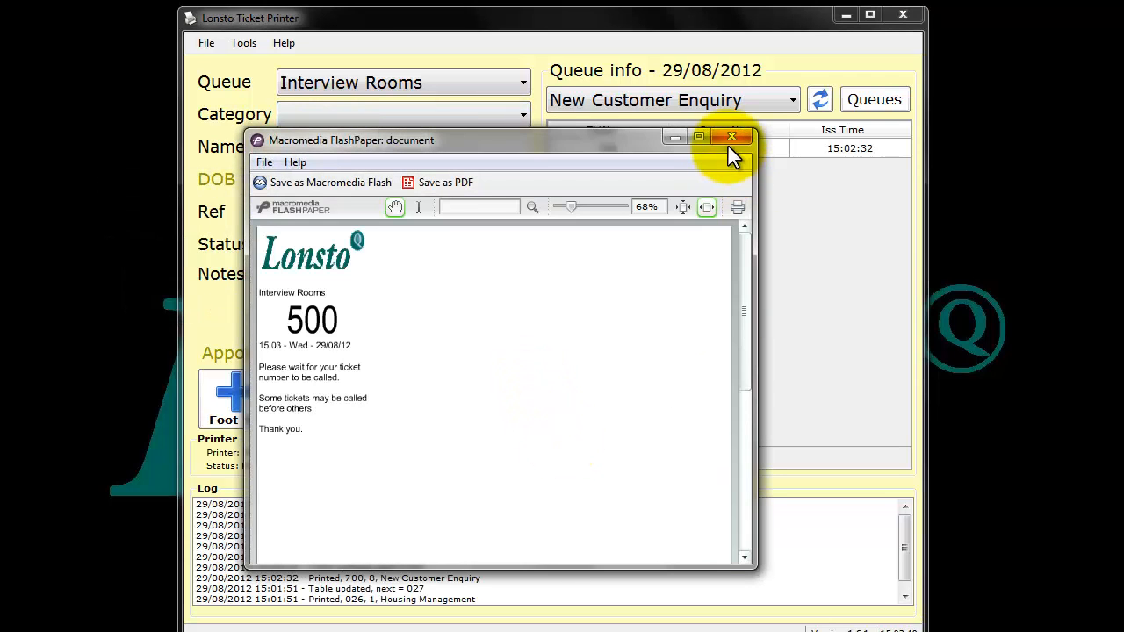
{"action": "left_click", "coordinate": [728, 142]}
{"action": "left_click", "coordinate": [555, 396]}
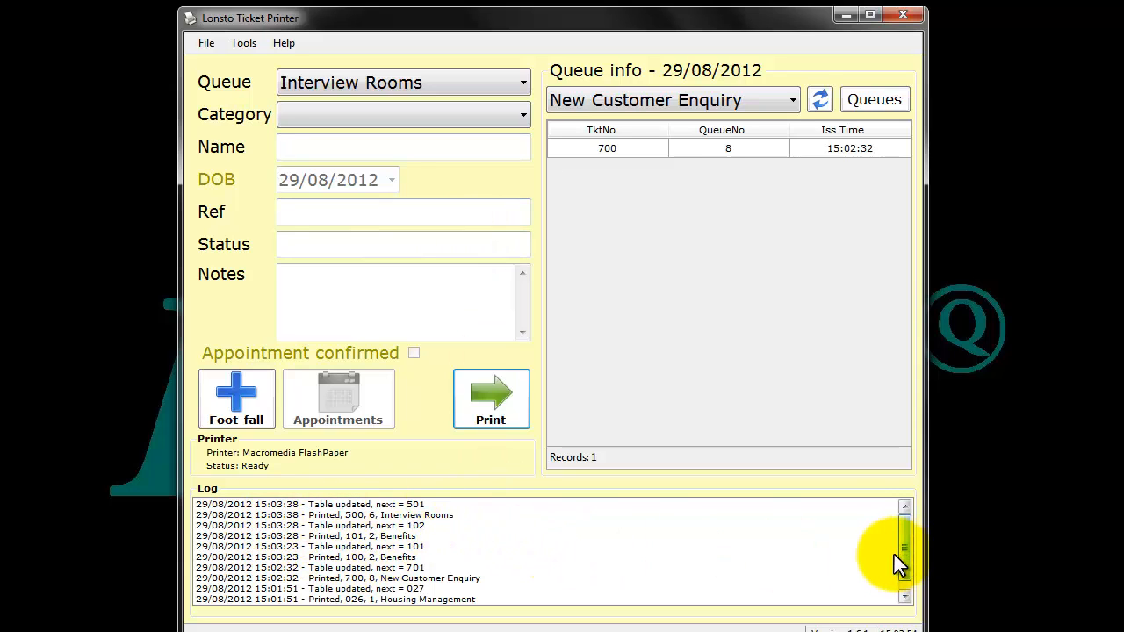
Review the on-screen print log and find the daily log file 29082012 in the Logs folder, closing the folder when done.
{"action": "left_click_drag", "start_coordinate": [900, 535], "coordinate": [901, 549]}
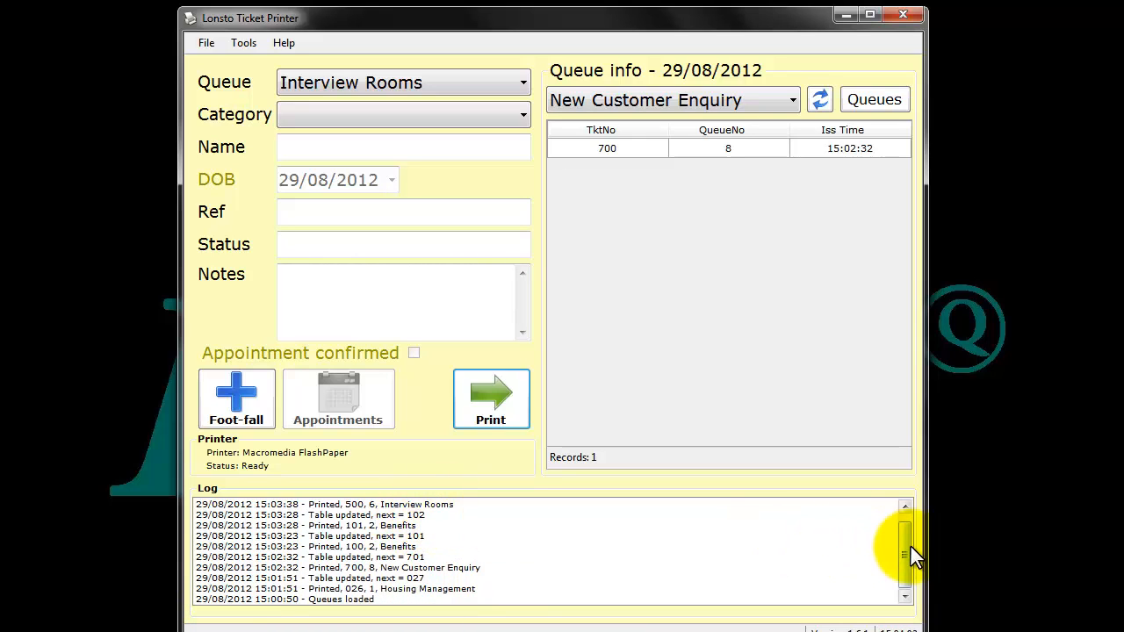
{"action": "left_click_drag", "start_coordinate": [910, 546], "coordinate": [909, 531]}
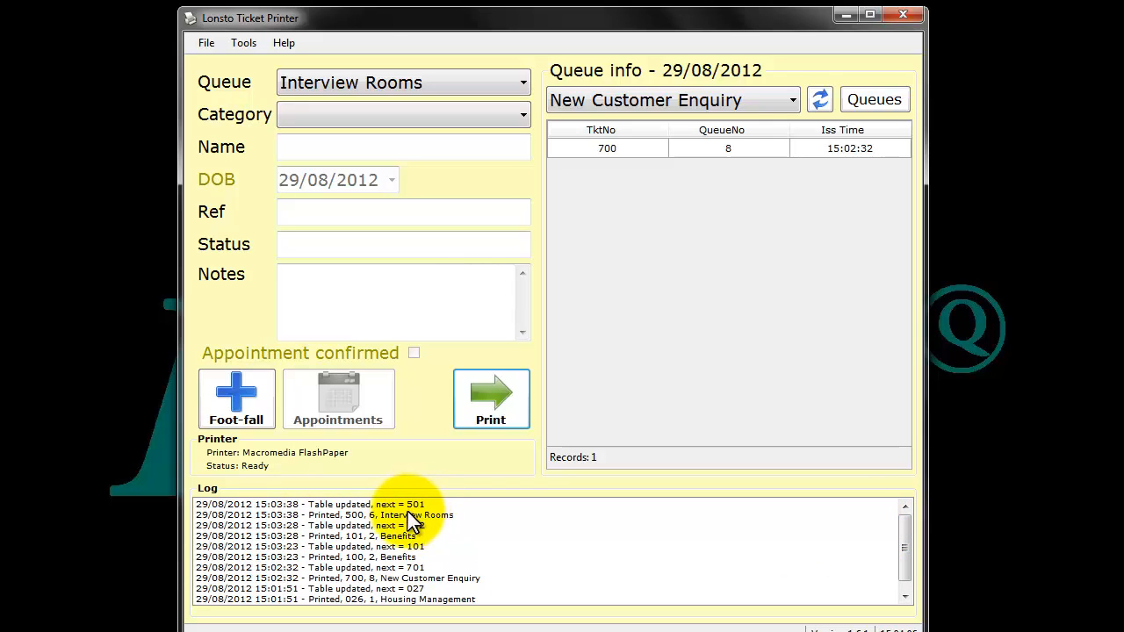
{"action": "left_click", "coordinate": [282, 44]}
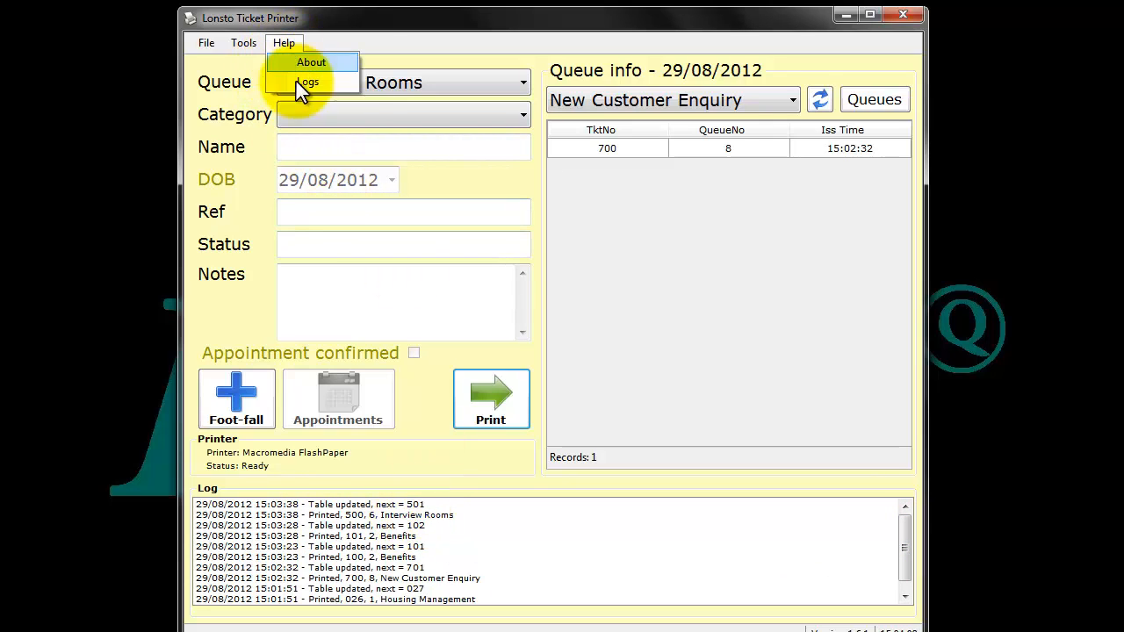
{"action": "left_click", "coordinate": [298, 85]}
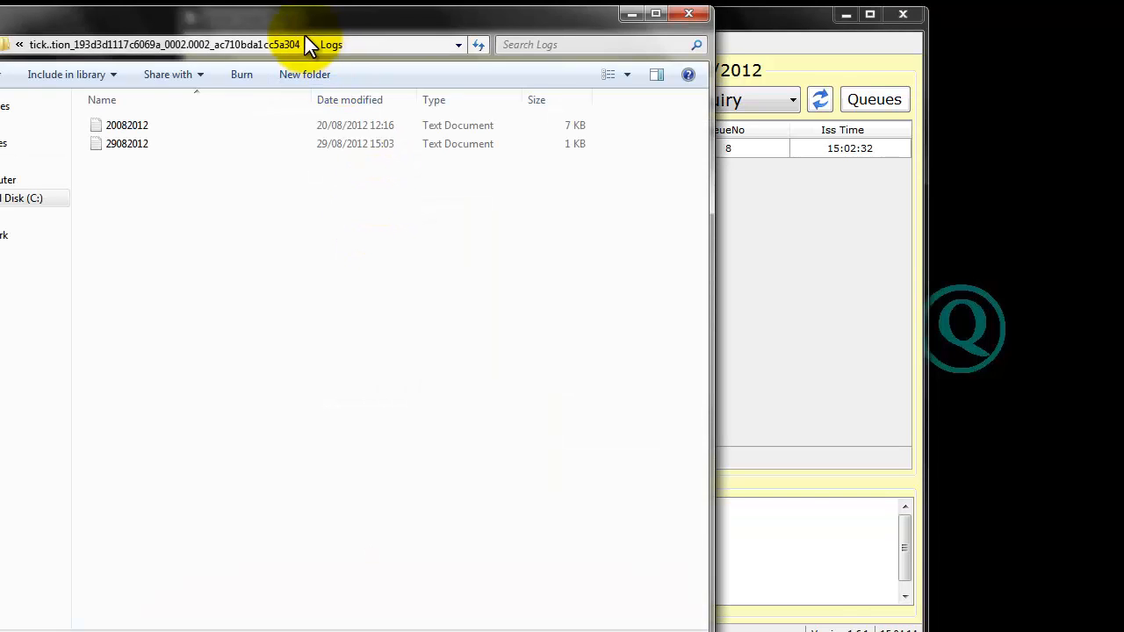
{"action": "left_click_drag", "start_coordinate": [304, 36], "coordinate": [468, 32]}
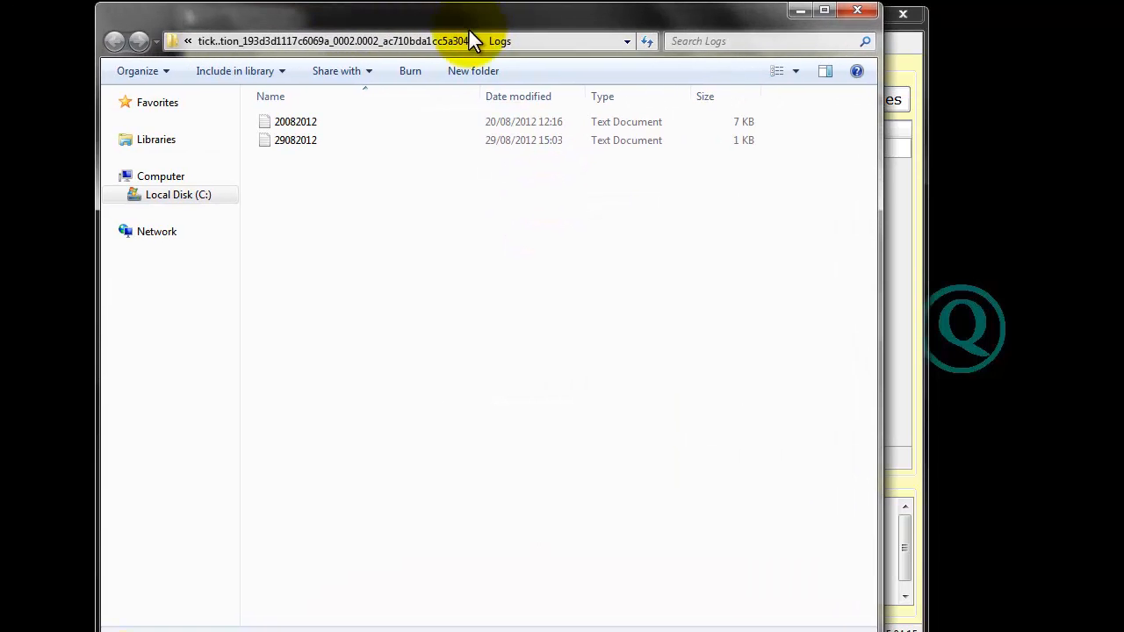
{"action": "left_click", "coordinate": [316, 142]}
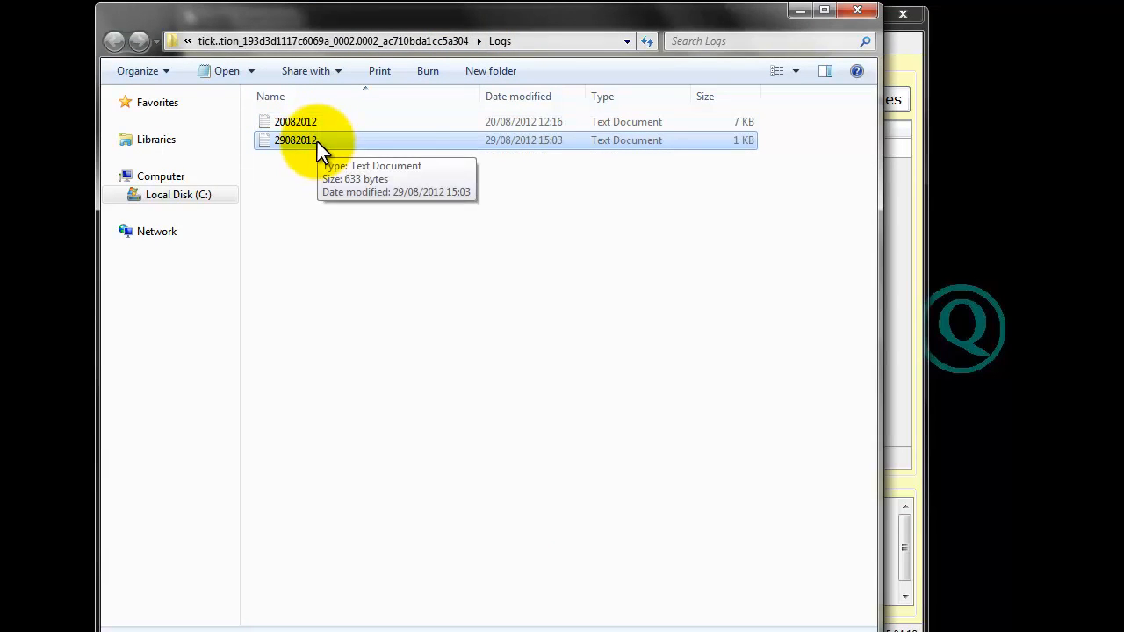
{"action": "left_click", "coordinate": [885, 18]}
{"action": "left_click", "coordinate": [164, 10]}
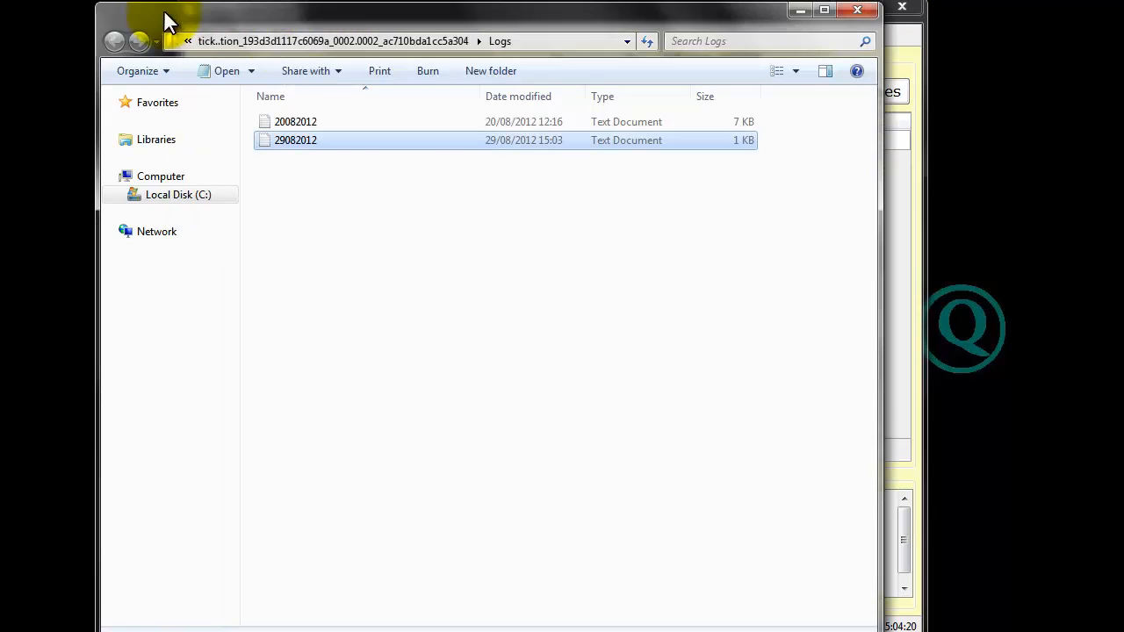
{"action": "left_click", "coordinate": [856, 11]}
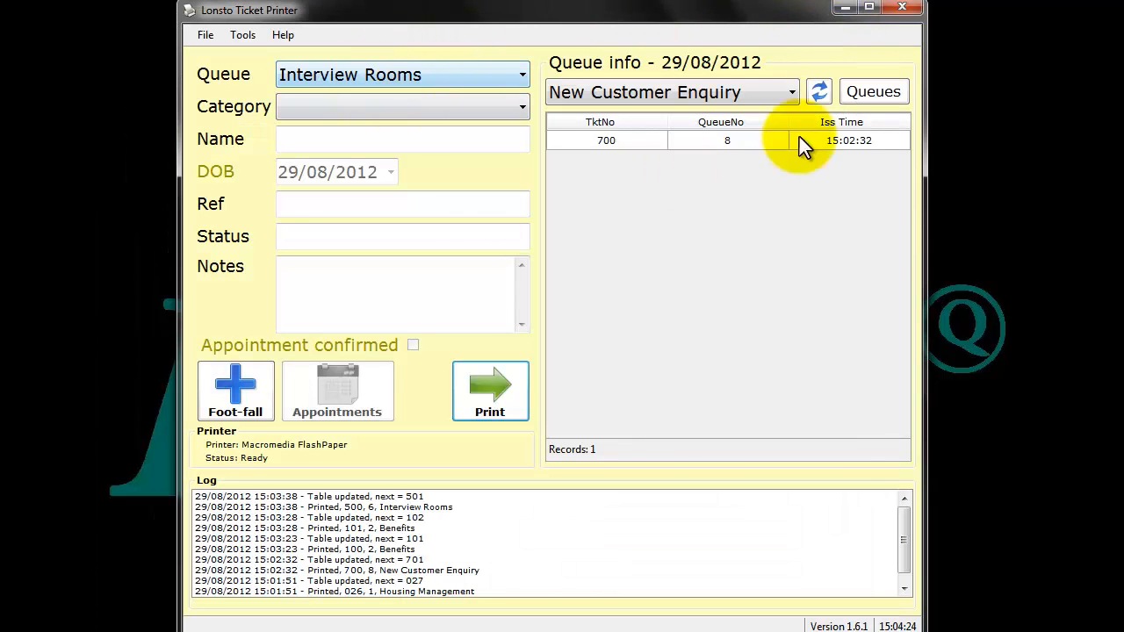
{"action": "left_click", "coordinate": [252, 38]}
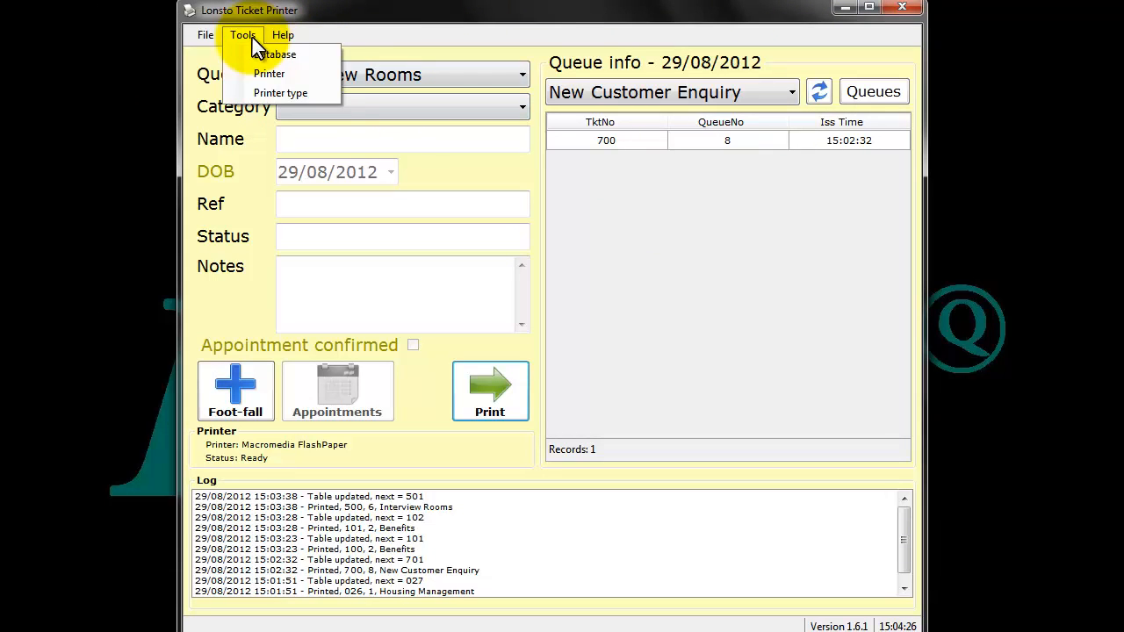
{"action": "left_click", "coordinate": [283, 34]}
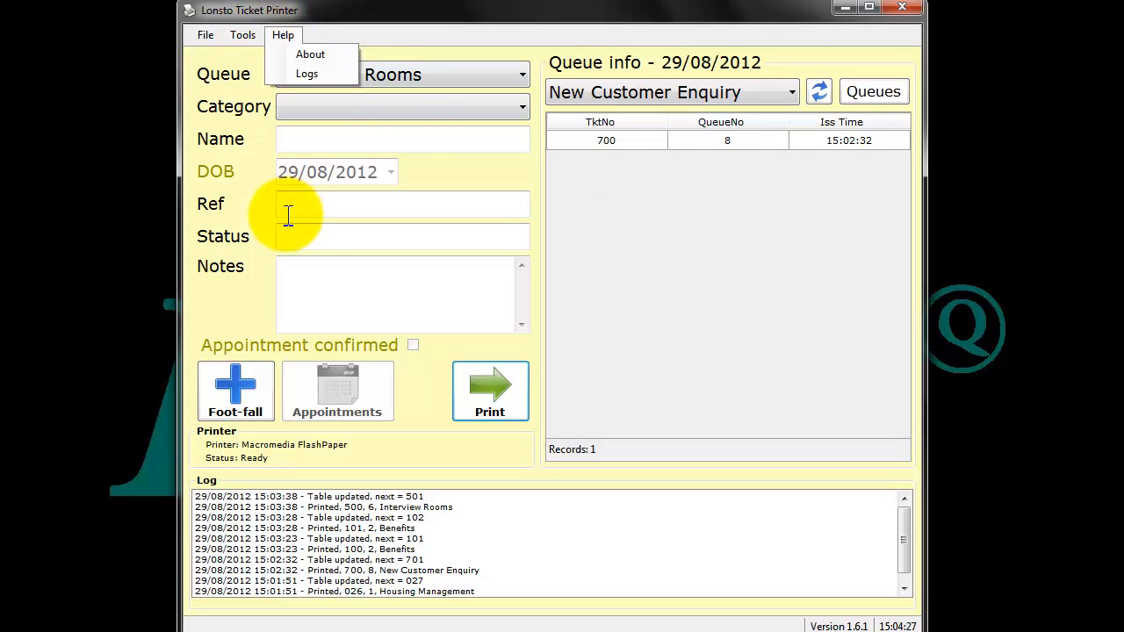
{"action": "left_click", "coordinate": [325, 274]}
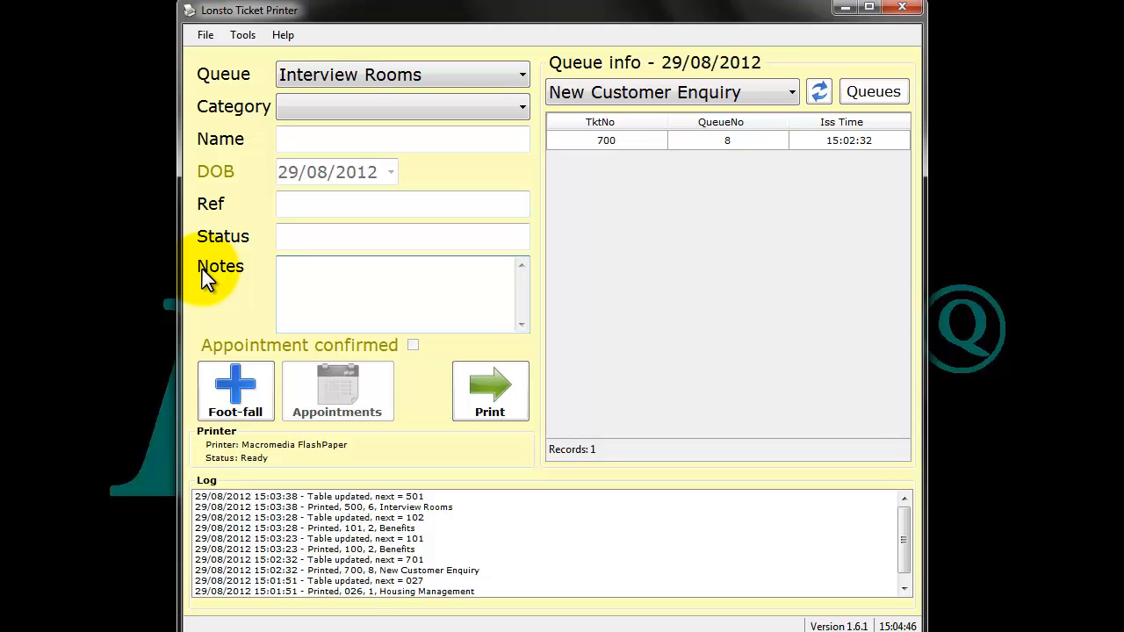
Record a foot-fall entry under the FOOT1 category.
{"action": "left_click", "coordinate": [244, 387]}
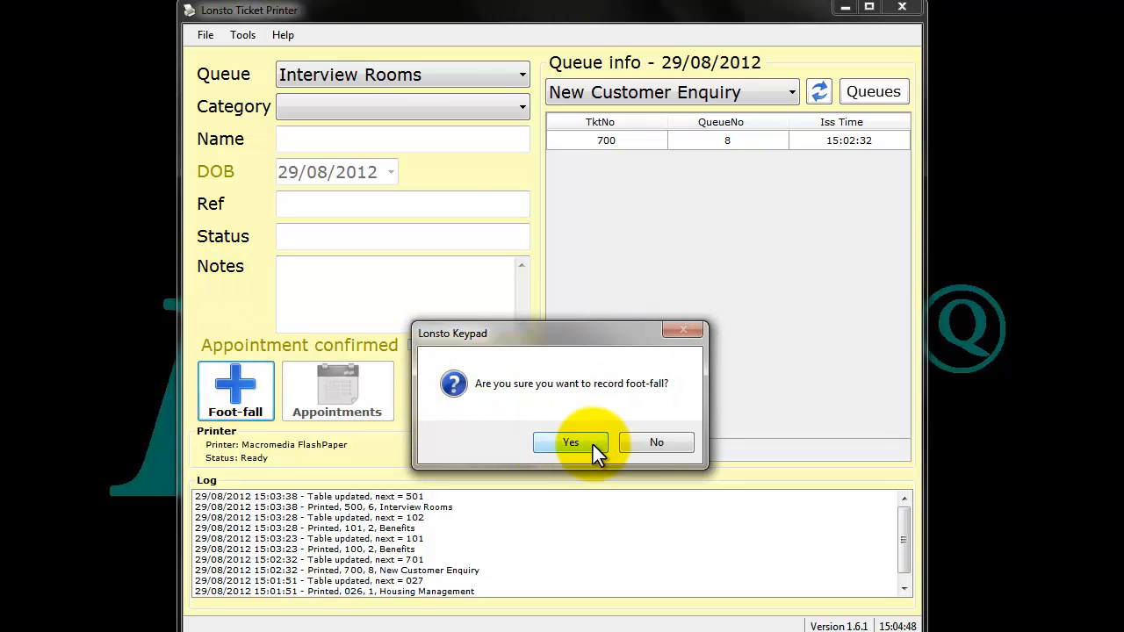
{"action": "left_click", "coordinate": [571, 443]}
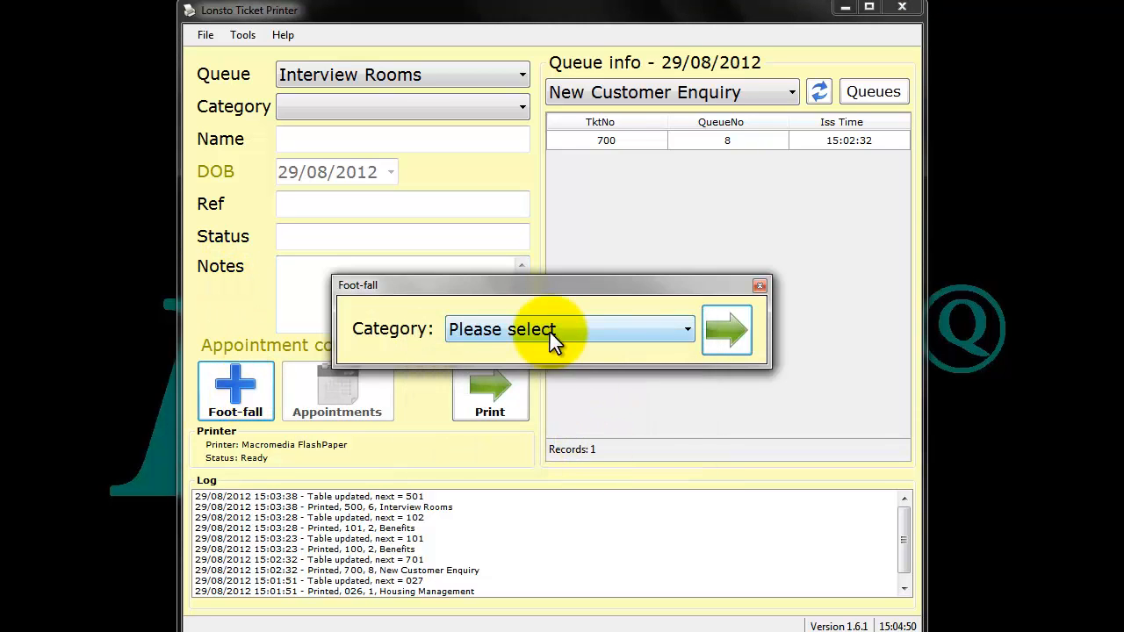
{"action": "left_click", "coordinate": [550, 332]}
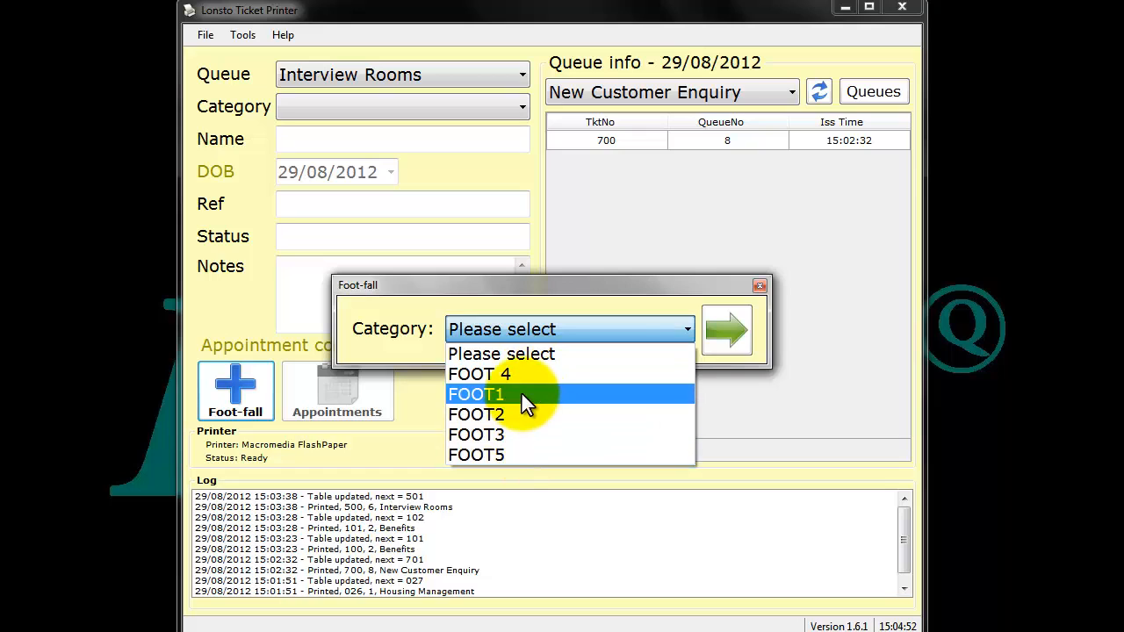
{"action": "left_click", "coordinate": [519, 393]}
{"action": "left_click", "coordinate": [741, 344]}
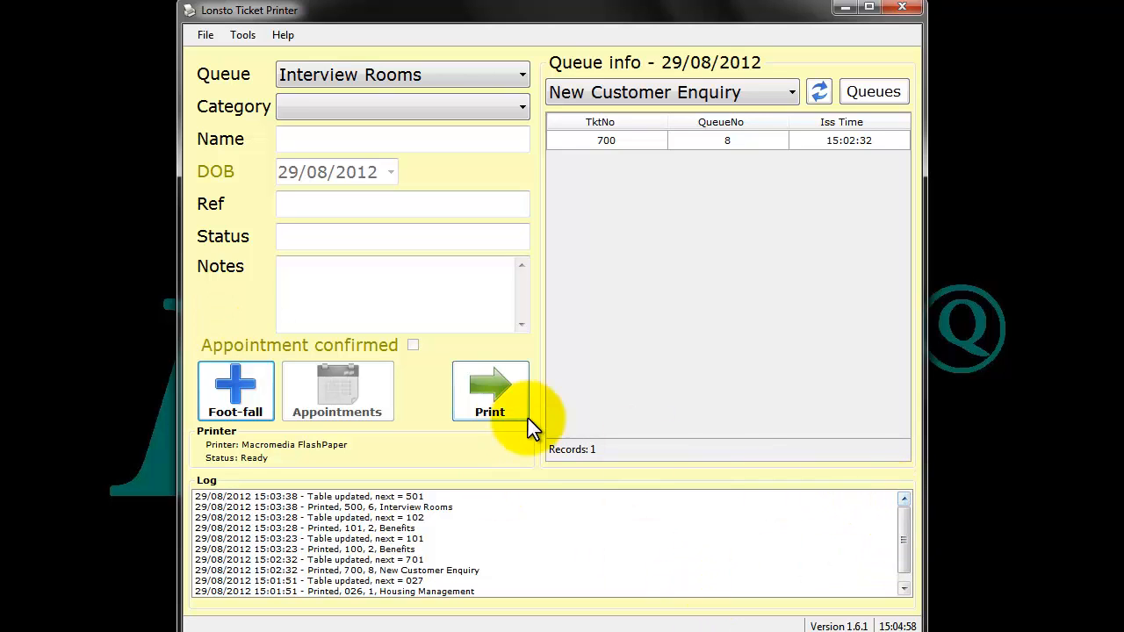
Record another foot-fall entry, confirming the recording and choosing FOOT1 as its category.
{"action": "left_click", "coordinate": [256, 390]}
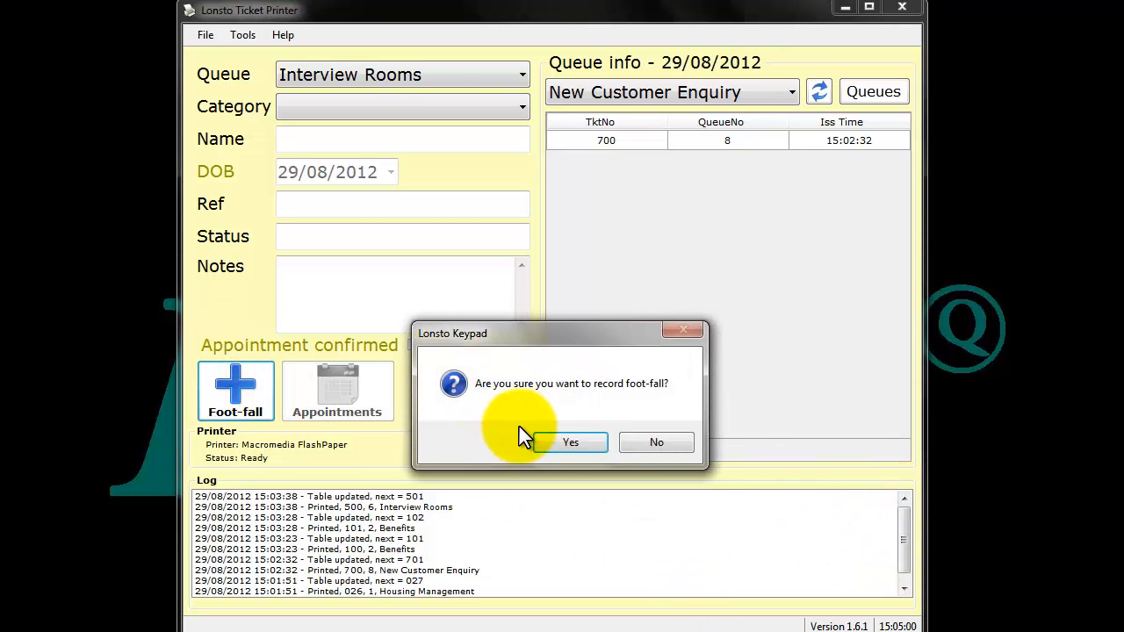
{"action": "left_click", "coordinate": [550, 449]}
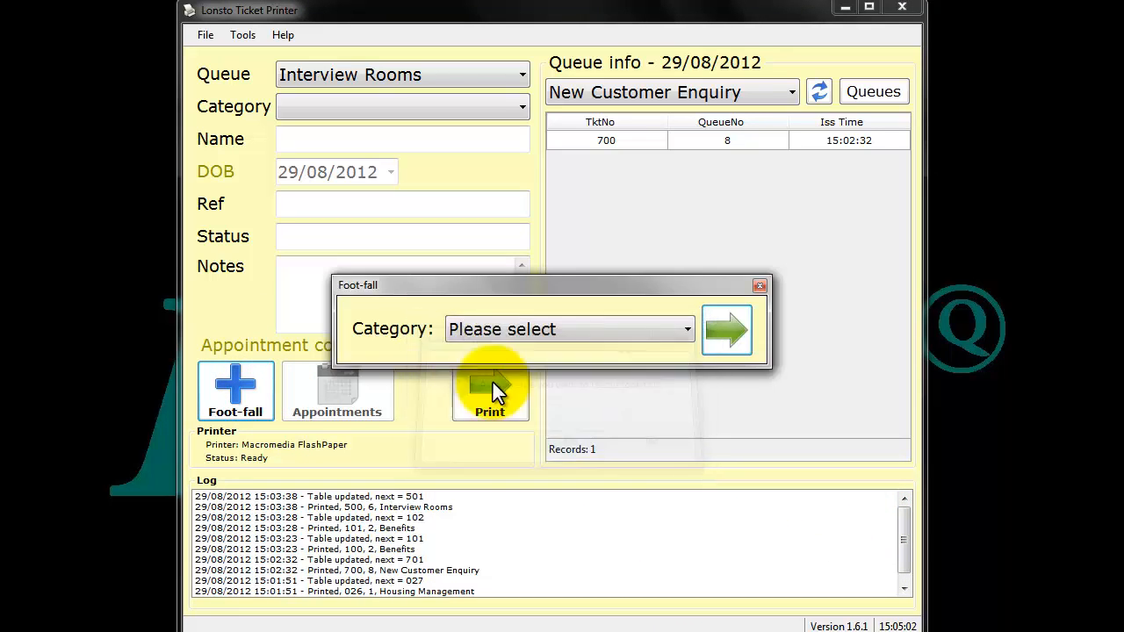
{"action": "left_click", "coordinate": [477, 331]}
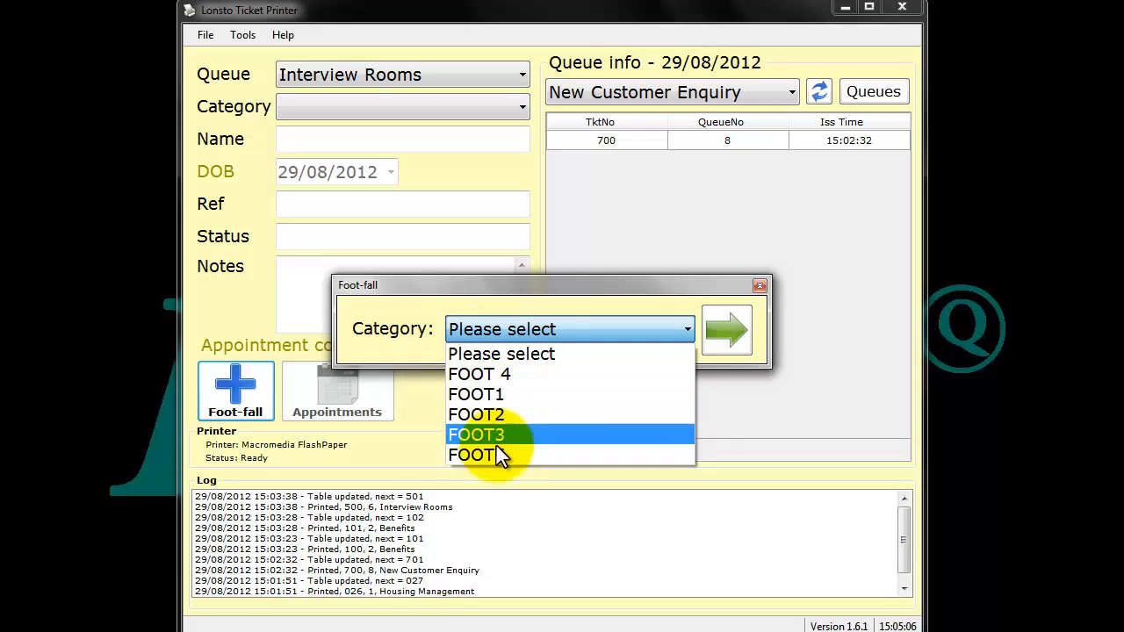
{"action": "left_click", "coordinate": [514, 394]}
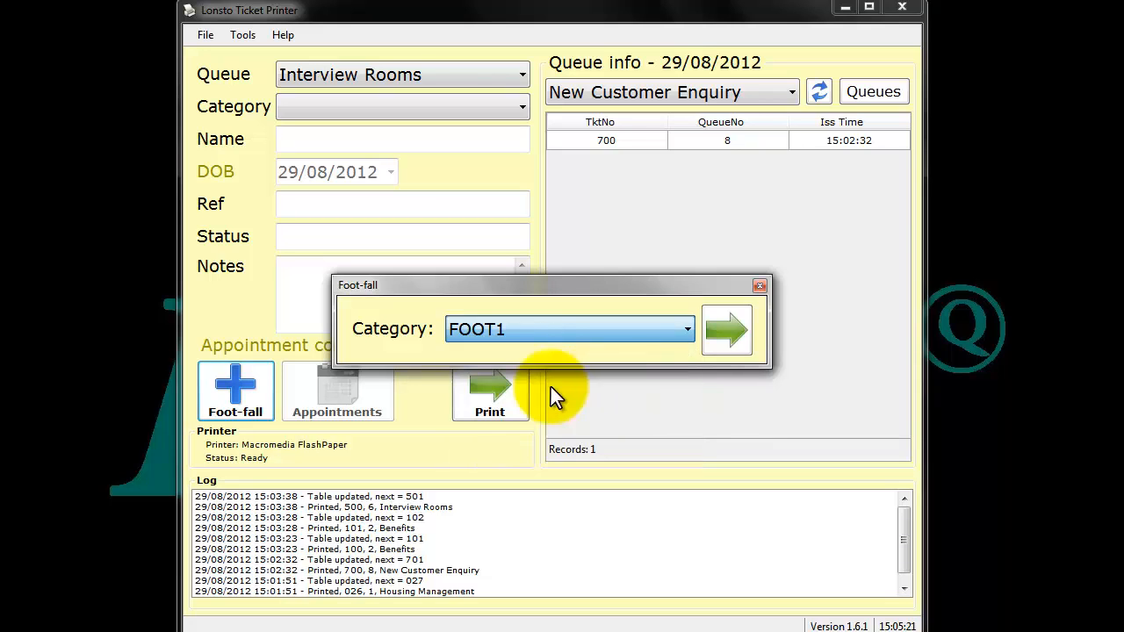
{"action": "left_click", "coordinate": [706, 338]}
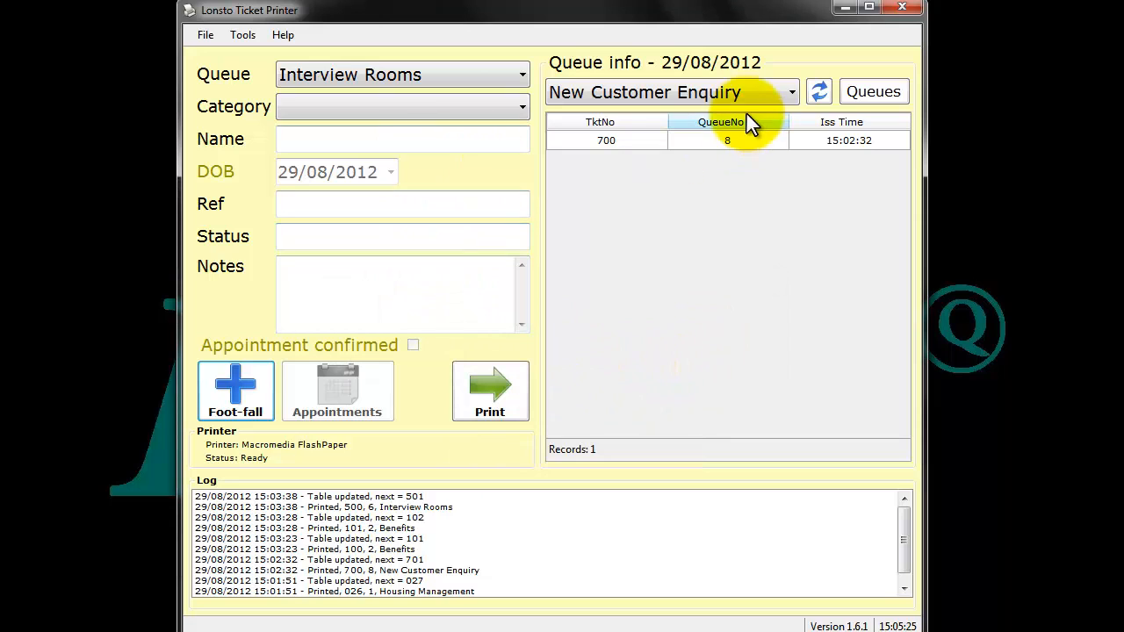
Check the waiting totals for all queues, inspect the category breakdown of the Benefits queue, and close the overview.
{"action": "left_click", "coordinate": [869, 99]}
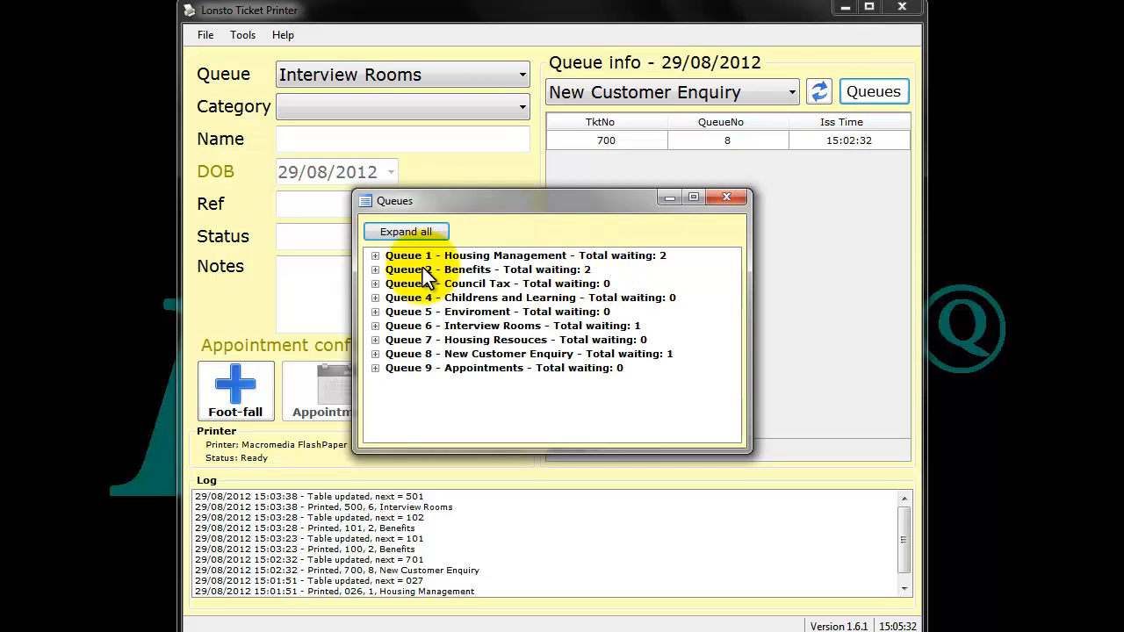
{"action": "left_click", "coordinate": [375, 269]}
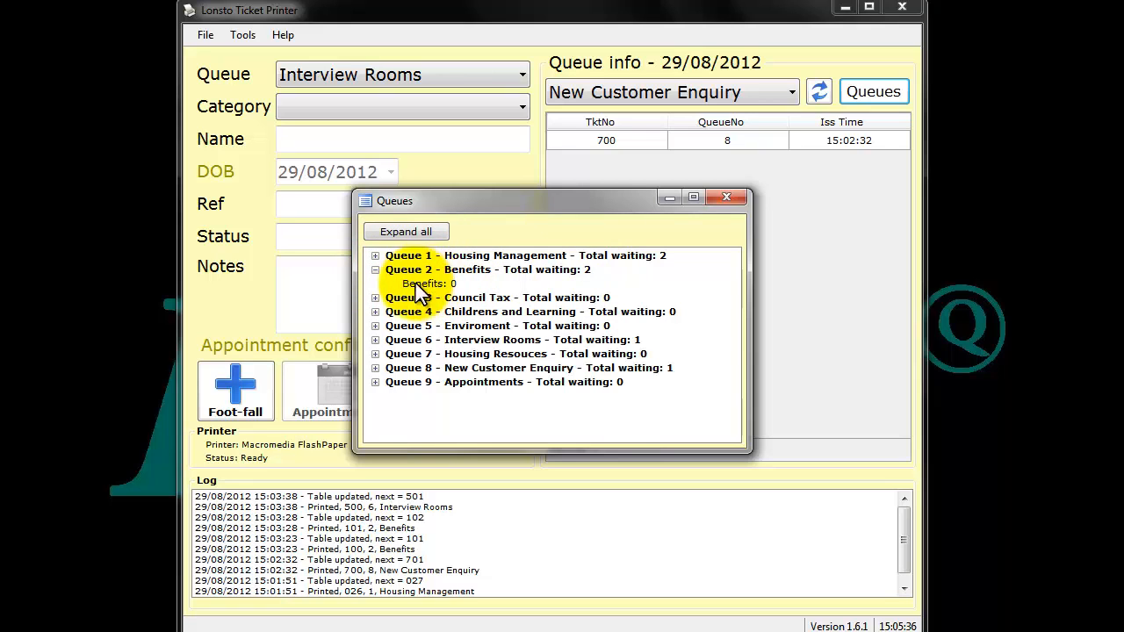
{"action": "left_click", "coordinate": [375, 270]}
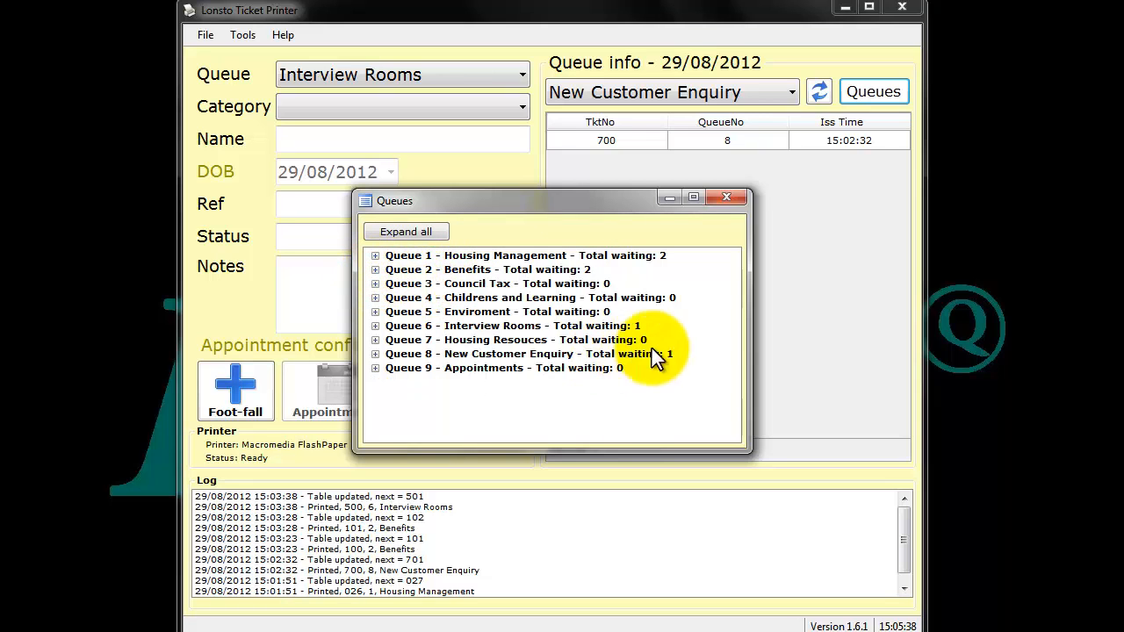
{"action": "left_click", "coordinate": [725, 197]}
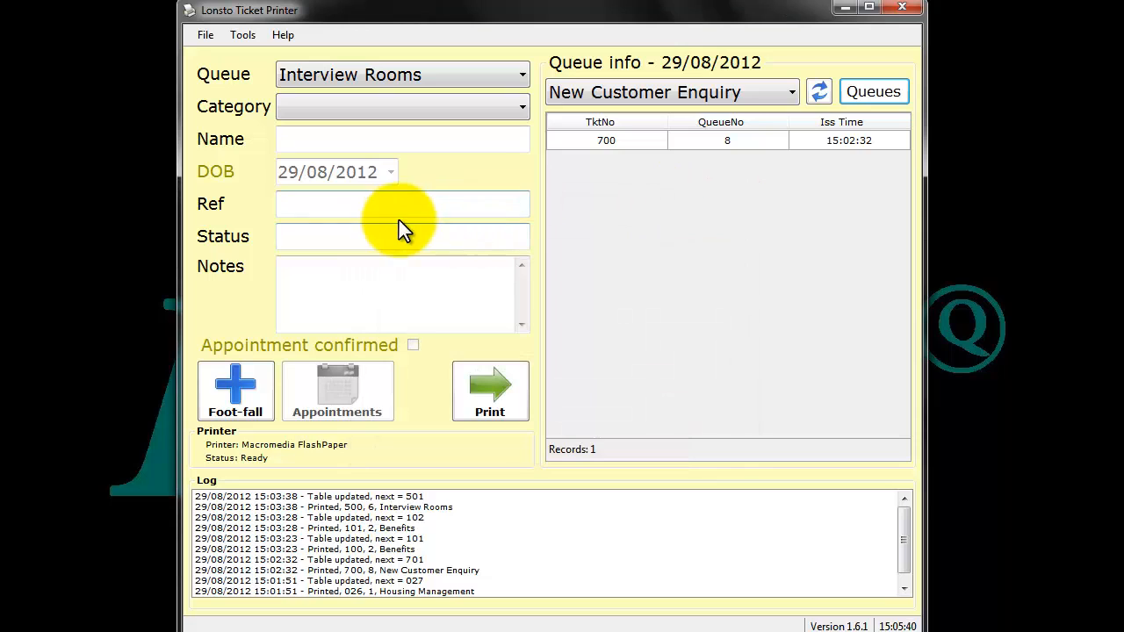